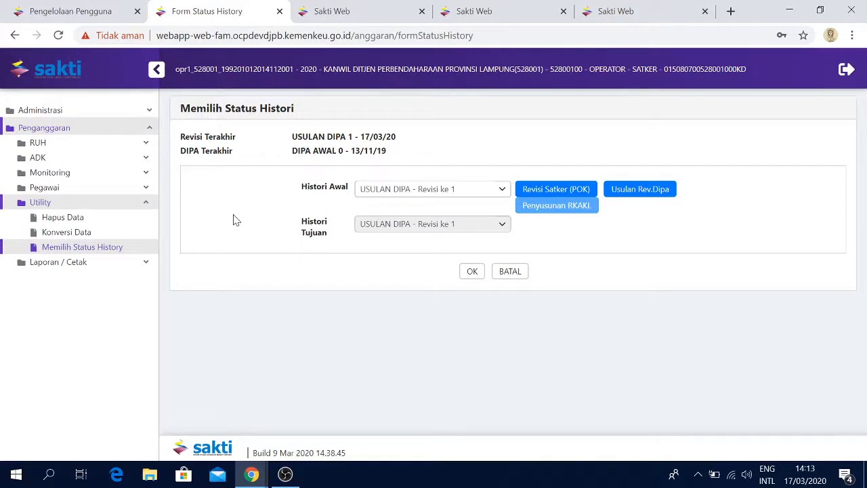
Open Monitoring Submit dan Approve Data and inspect the status history of the SATKER submission row
click(131, 174)
click(88, 193)
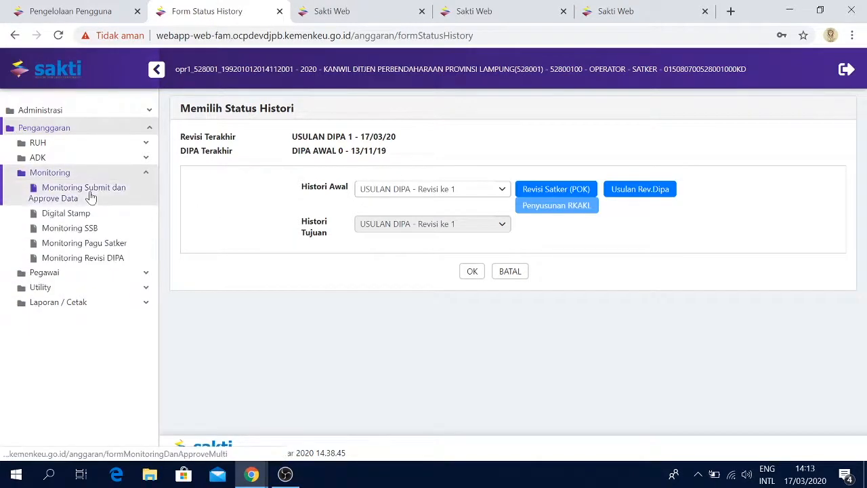
click(275, 241)
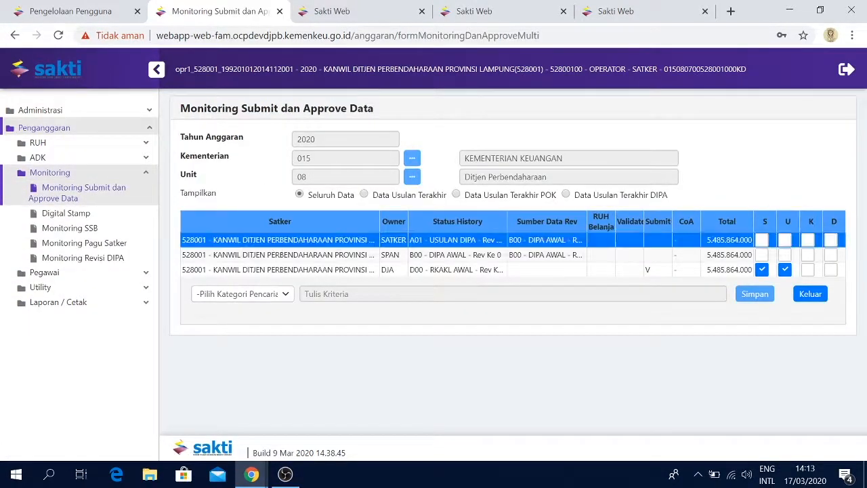
click(418, 241)
click(418, 241)
click(418, 242)
double_click(416, 241)
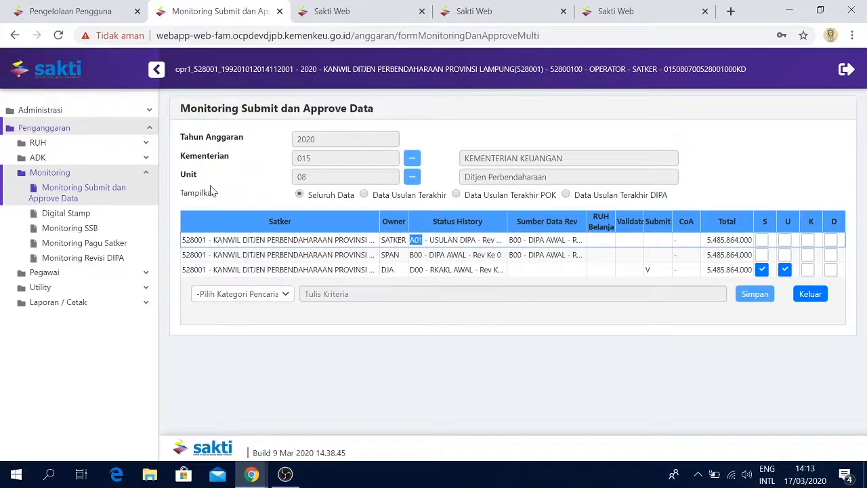
Open Belanja, select satker 528001 and display only output 1706.994 Layanan Perkantoran
click(143, 146)
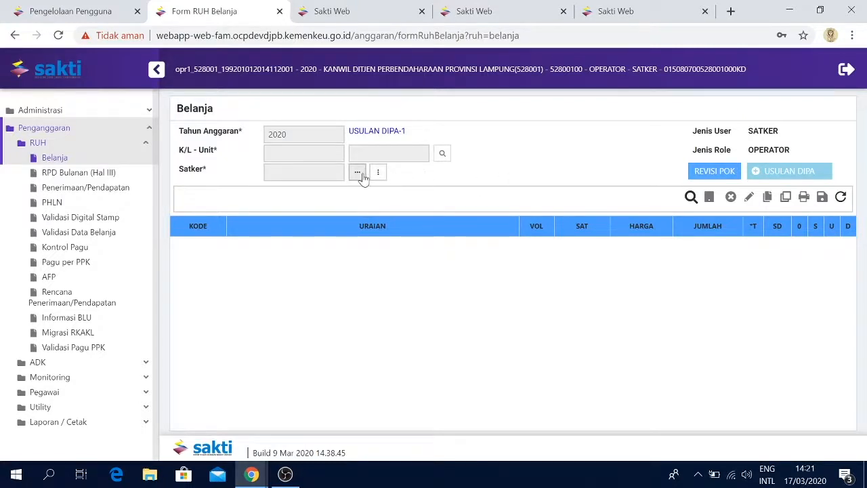
click(357, 172)
click(369, 184)
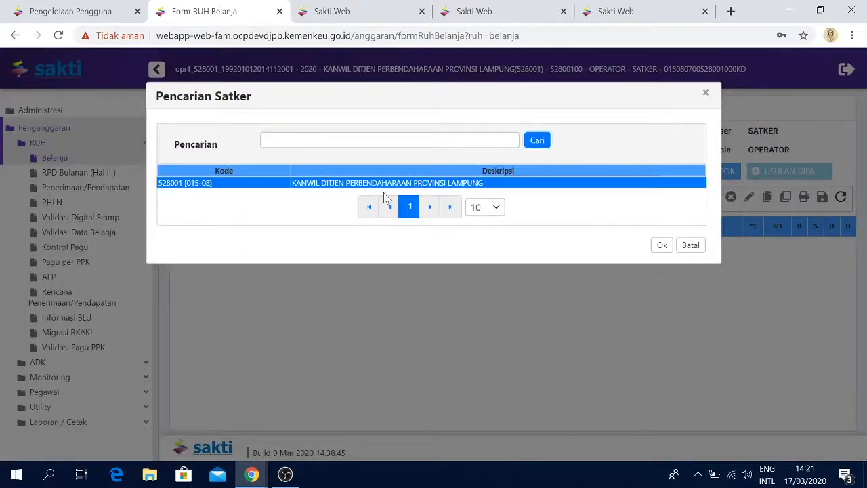
click(661, 246)
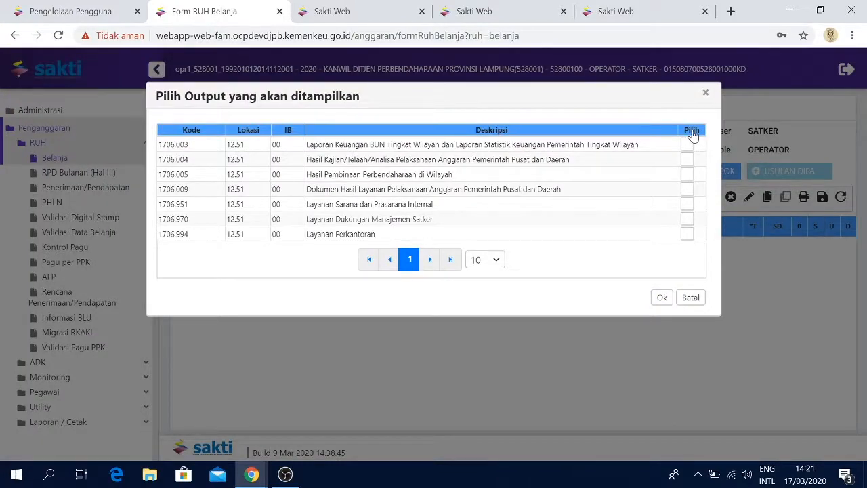
click(692, 131)
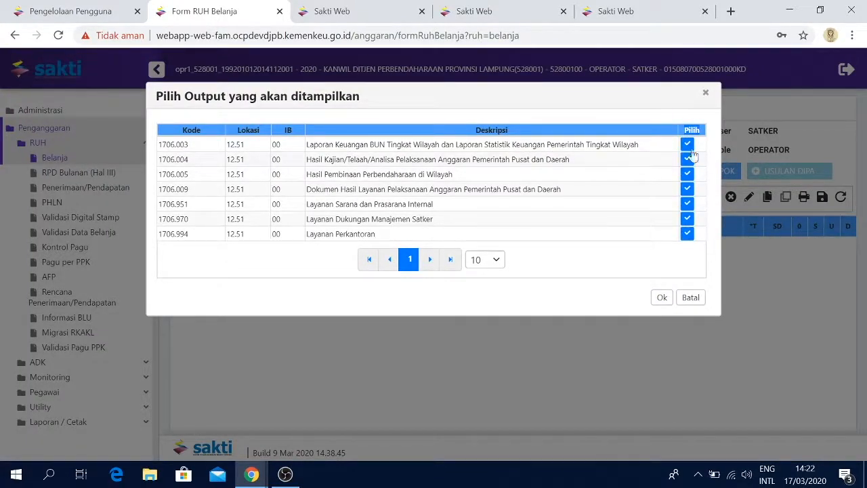
click(692, 133)
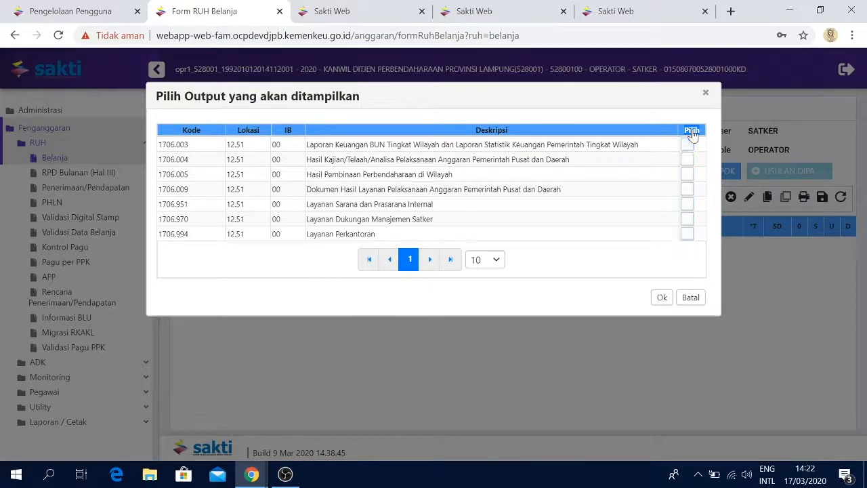
click(687, 233)
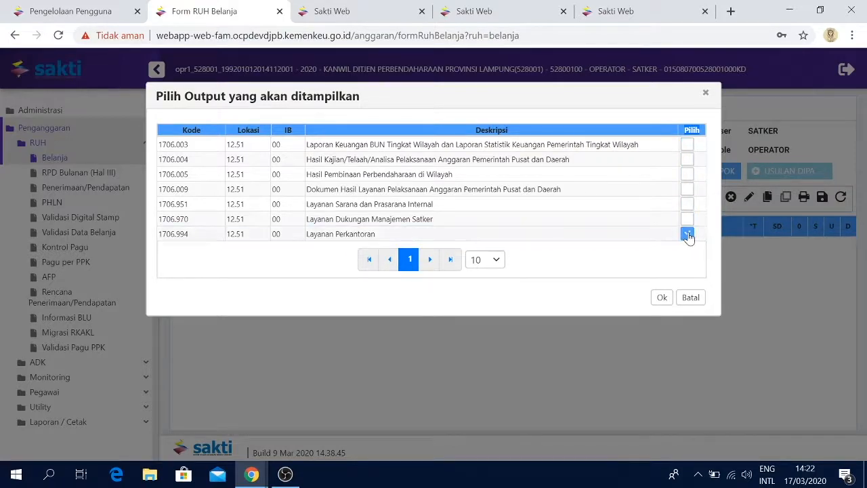
click(662, 299)
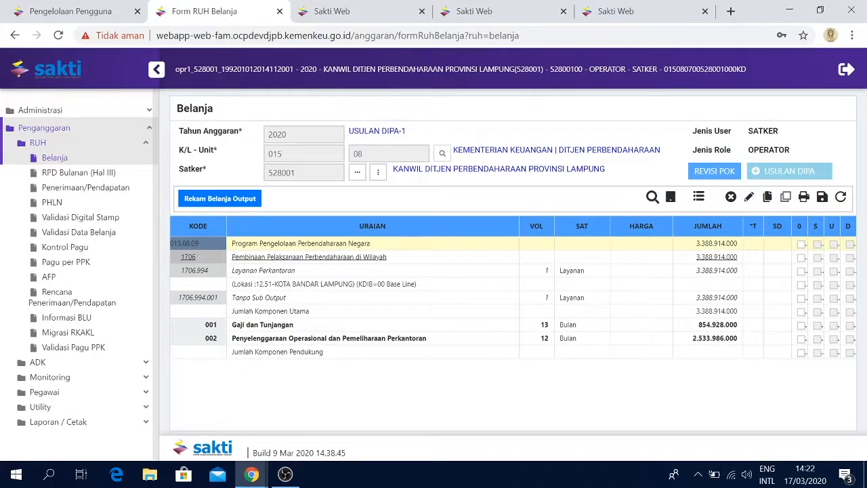
Display all budget detail rows and browse down to account 521119 Belanja Barang Operasional Lainnya
drag(349, 131, 410, 132)
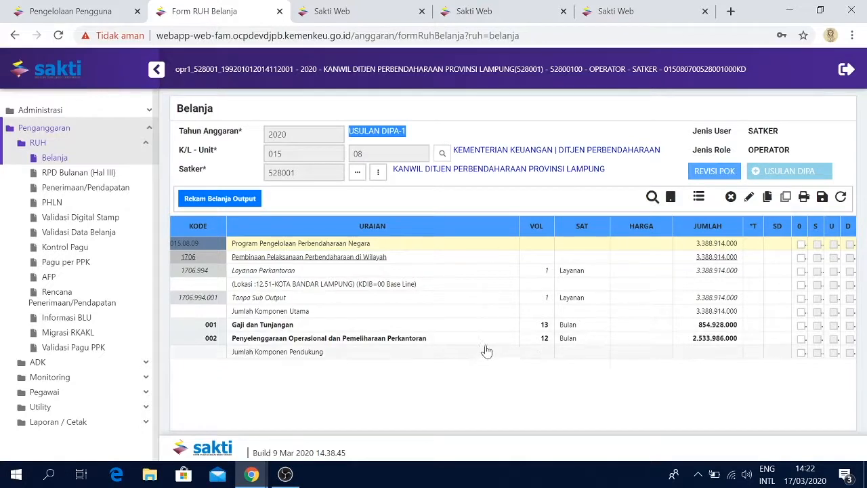
click(698, 197)
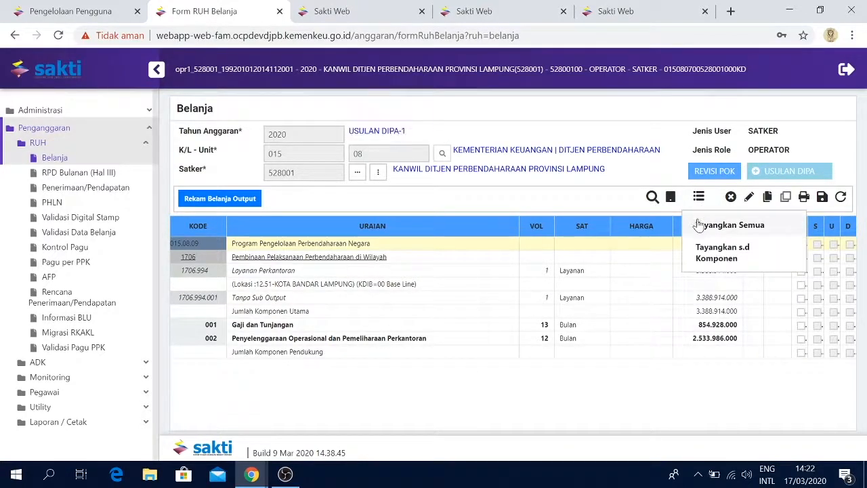
click(722, 233)
scroll(434, 361, down, 10)
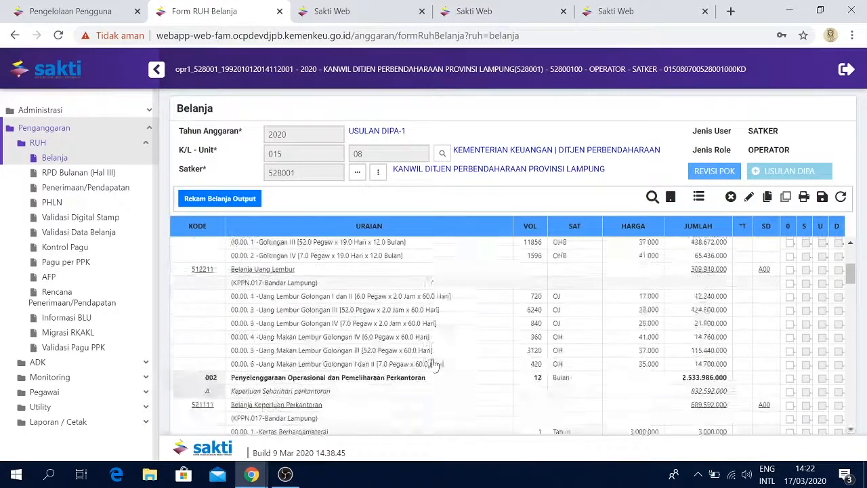
scroll(433, 363, down, 5)
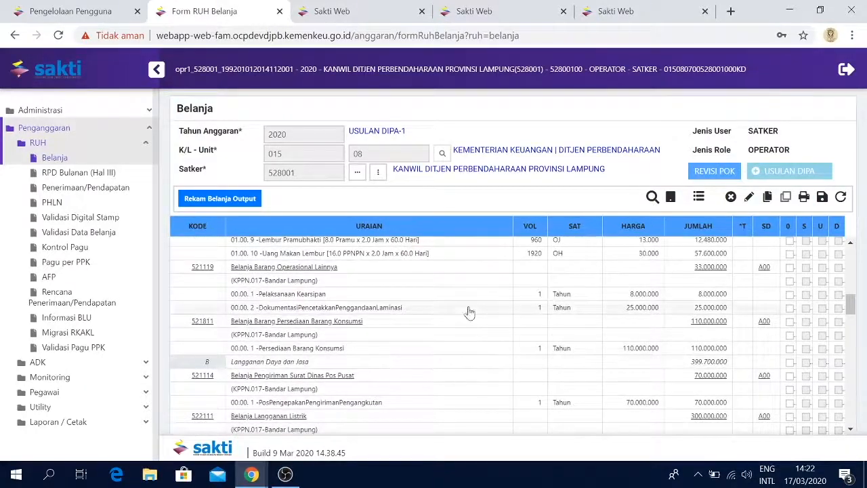
Record a new detail under account 521119: Uang Lembur Golongan IV, volume 100 OJ at 25.000
click(493, 266)
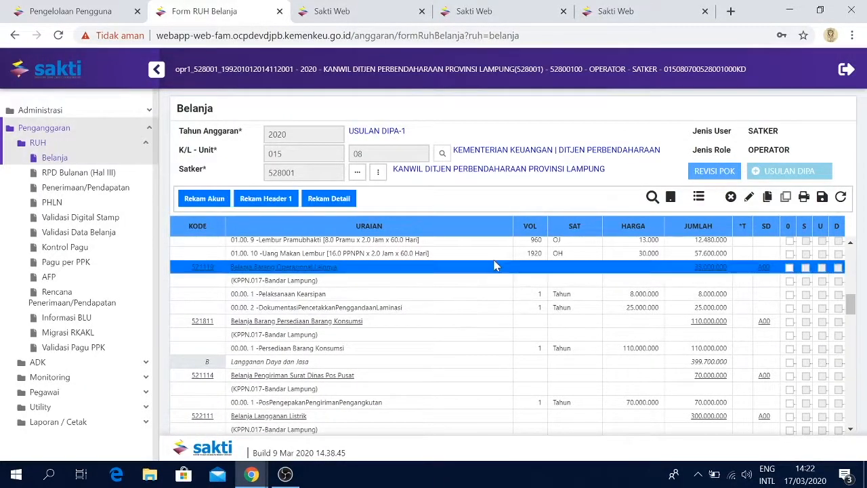
click(342, 198)
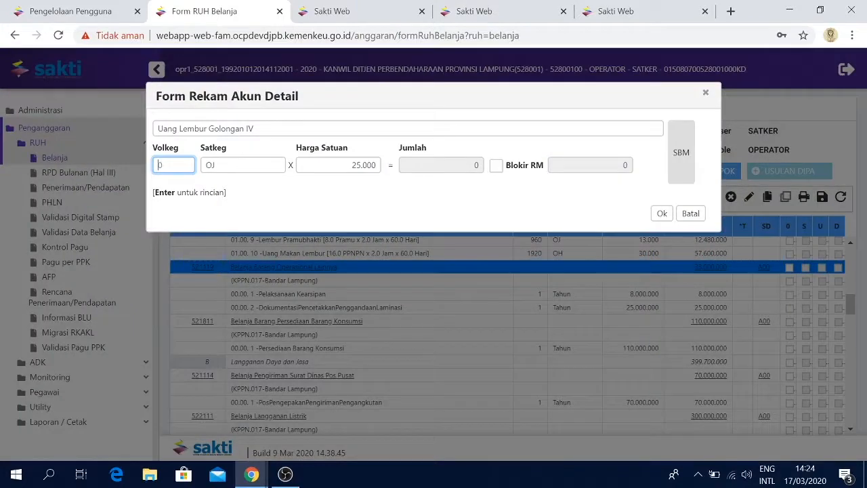
text(10)
key(Tab)
key(Tab)
key(Tab)
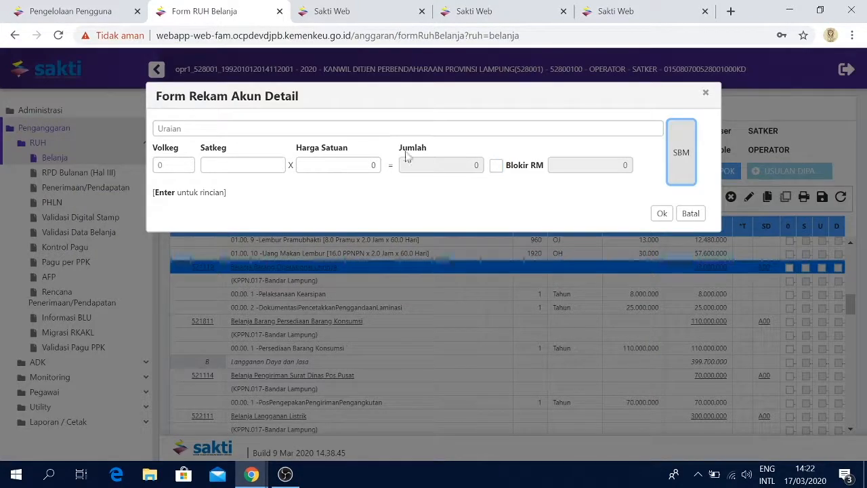
Browse the SBM standard cost list and pick 02. b. Telaah Bahasa Soal under item 20
click(680, 152)
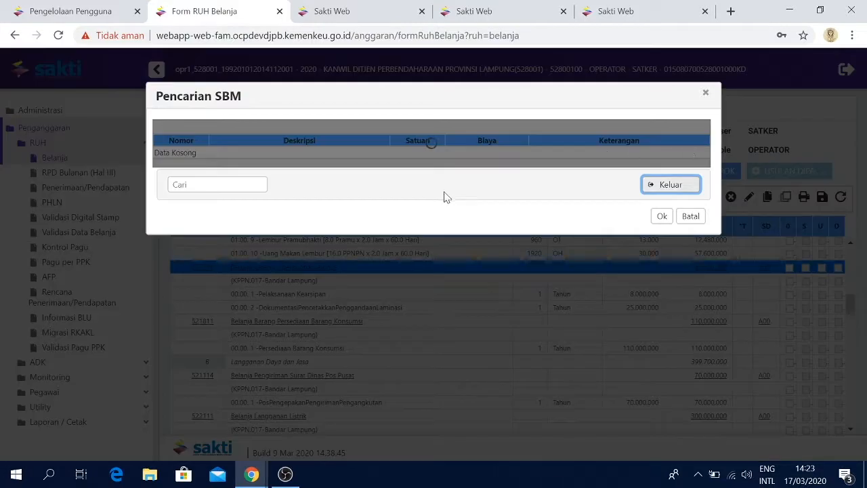
scroll(344, 248, down, 2)
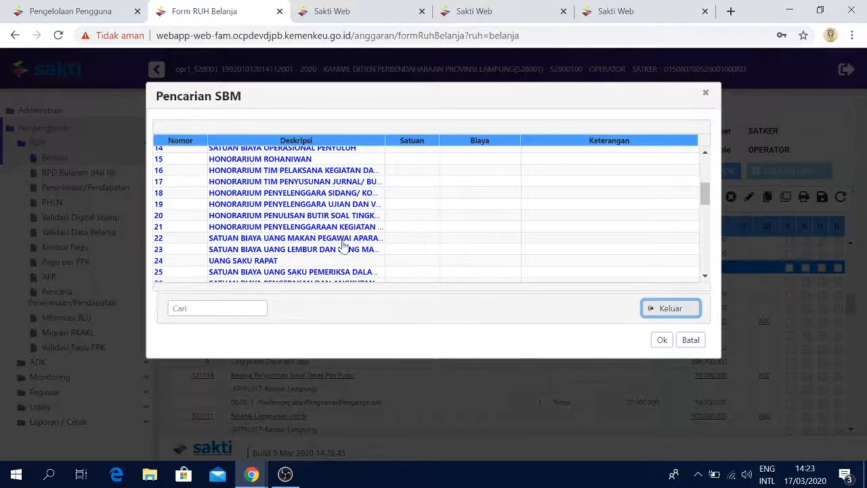
double_click(342, 216)
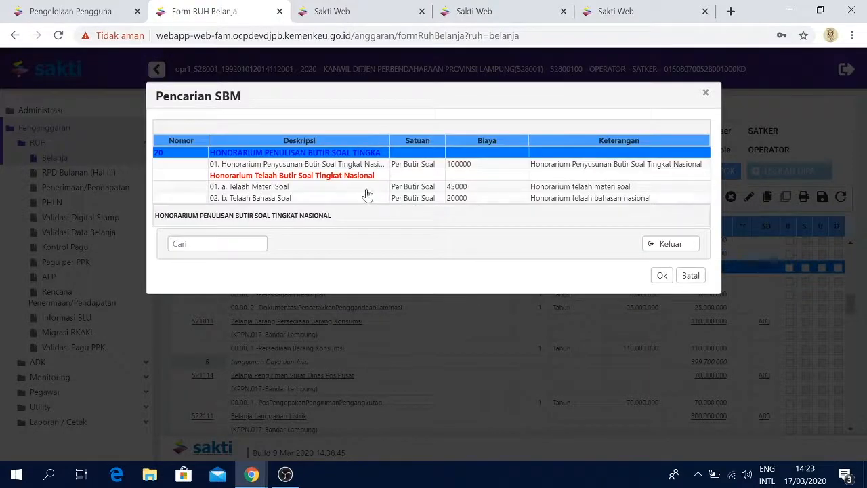
click(366, 197)
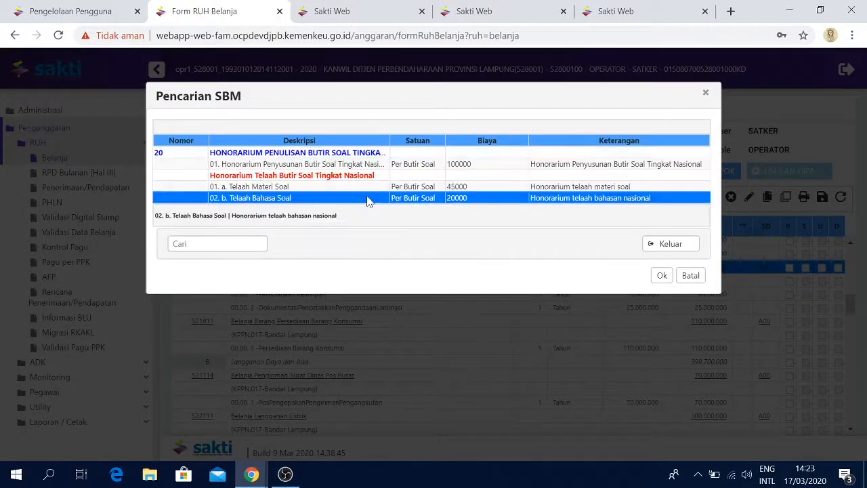
click(658, 275)
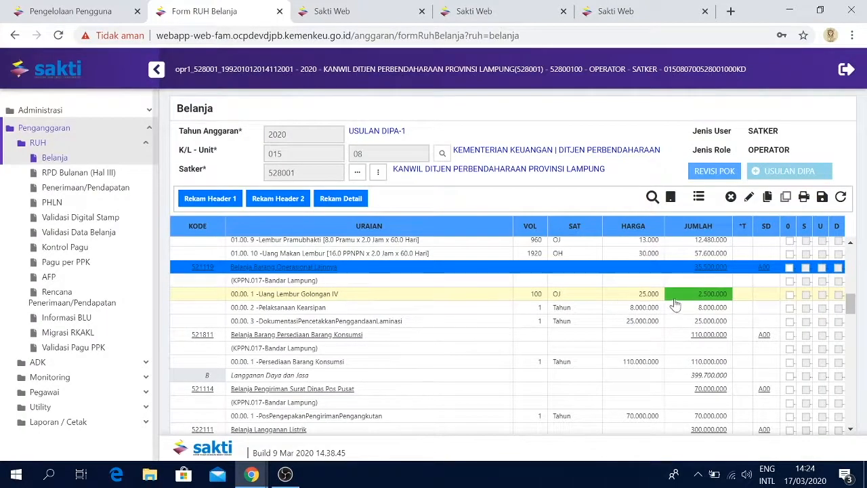
Save the budget changes and confirm
click(822, 199)
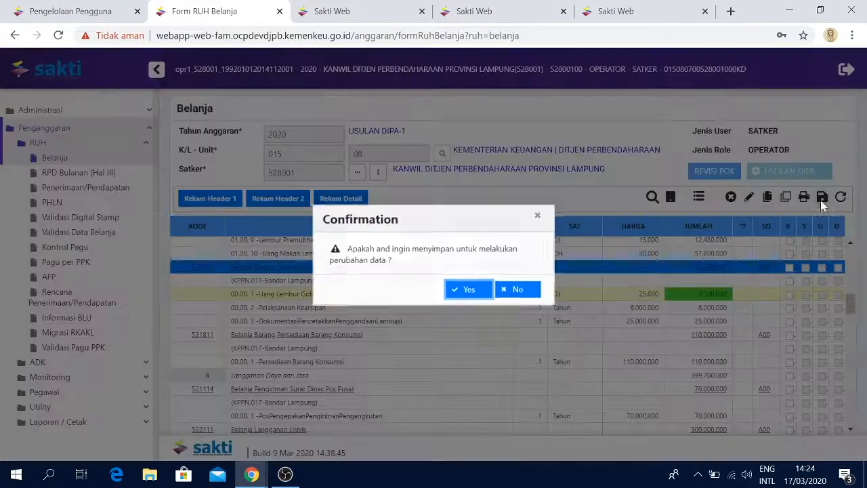
click(468, 290)
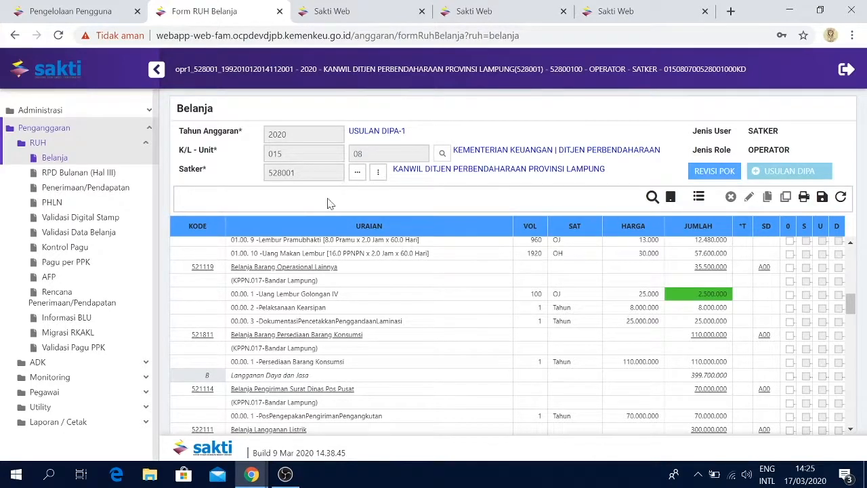
Open RPD Bulanan (Hal III), select satker 528001 and display all outputs
click(117, 174)
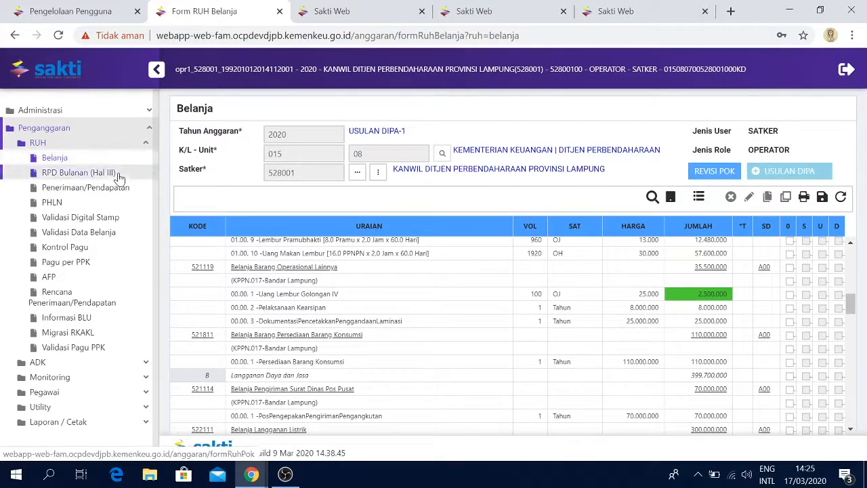
click(67, 128)
click(71, 144)
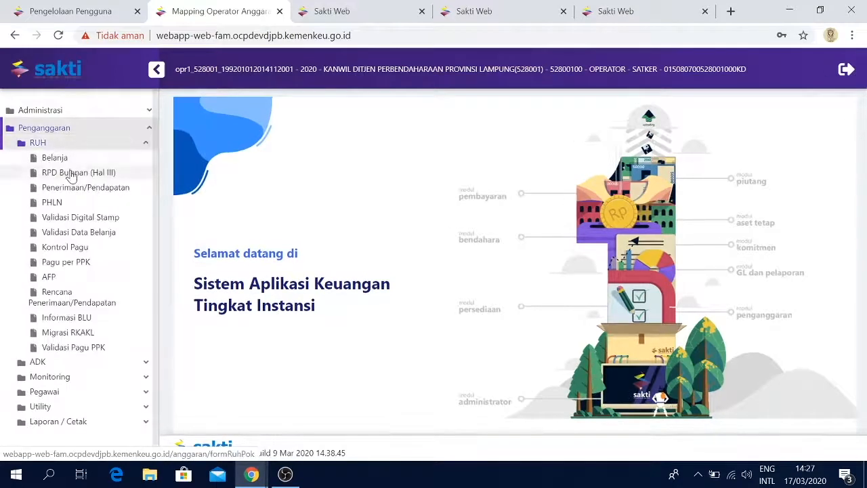
click(72, 172)
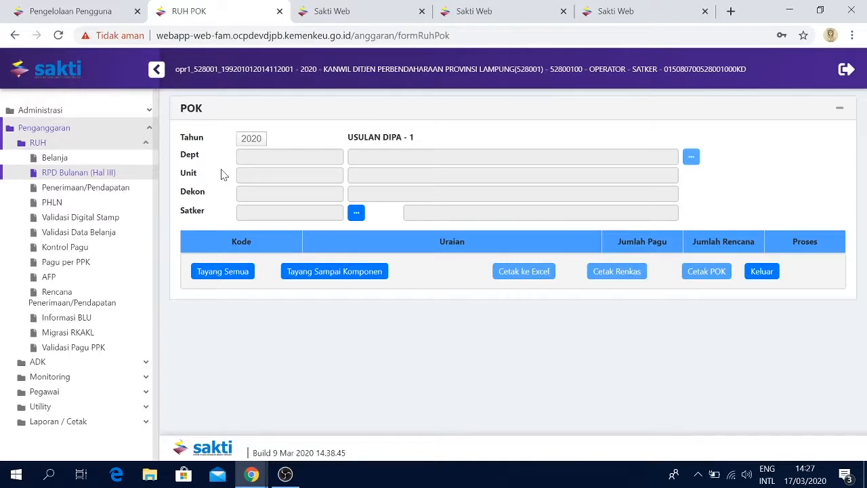
click(355, 213)
click(439, 173)
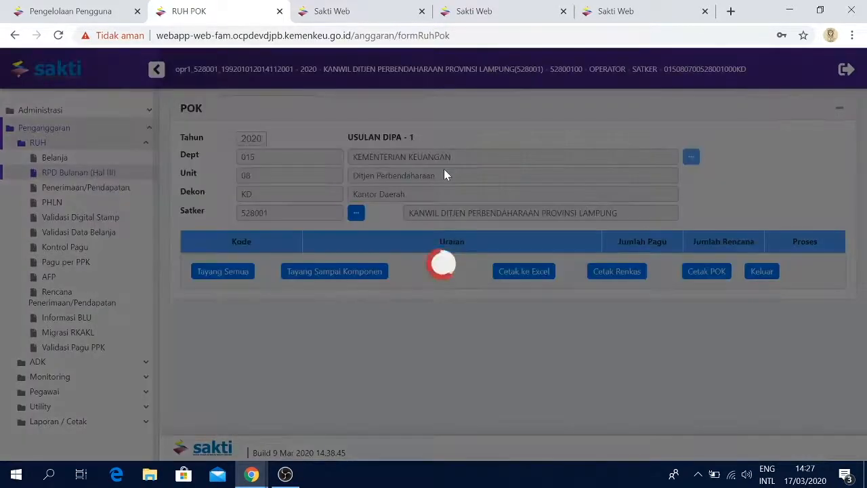
click(697, 134)
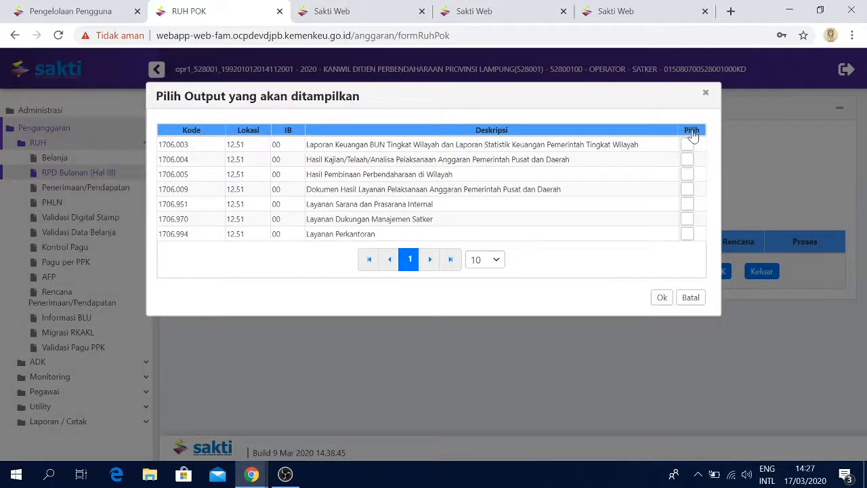
click(692, 135)
click(663, 298)
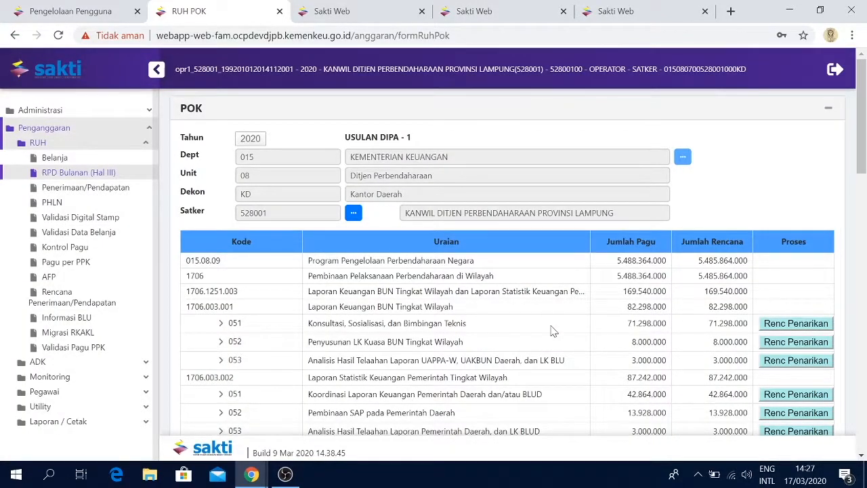
Show all POK rows and browse to the Uang Lembur Golongan IV item under account 521119
scroll(552, 330, down, 10)
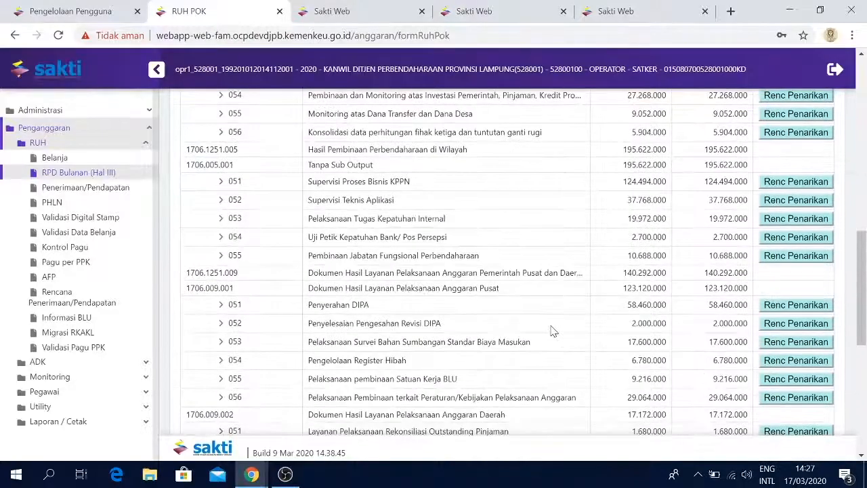
scroll(552, 331, down, 10)
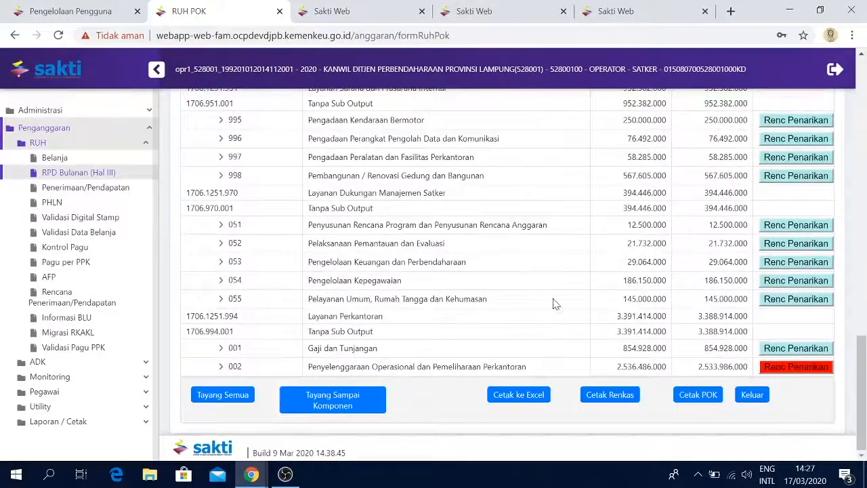
click(789, 245)
click(758, 101)
click(229, 394)
scroll(535, 364, down, 10)
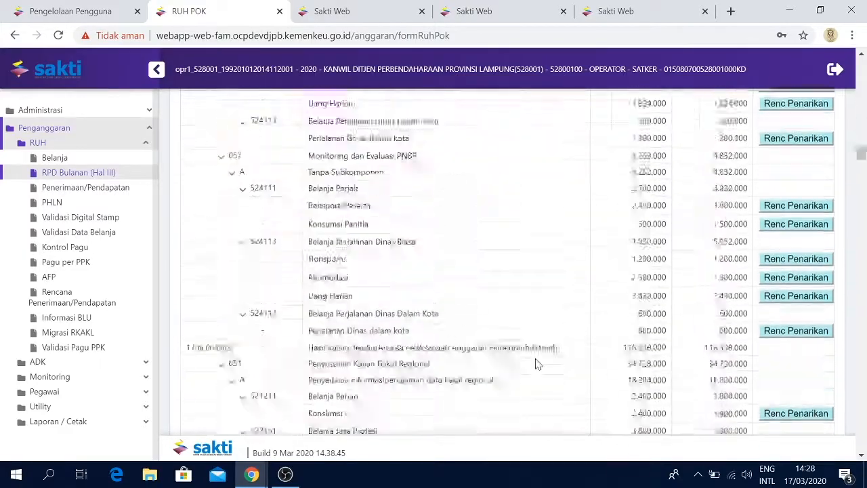
scroll(535, 365, down, 5)
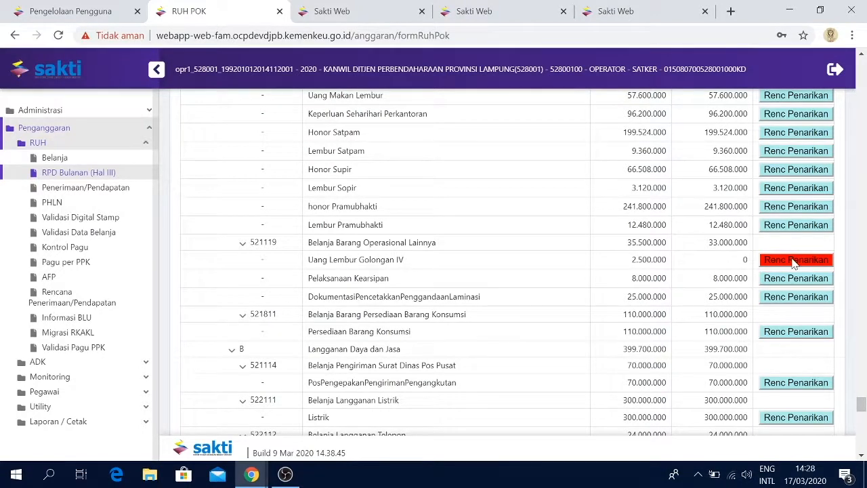
Allocate the full withdrawal plan for Uang Lembur Golongan IV to September and save it
click(793, 261)
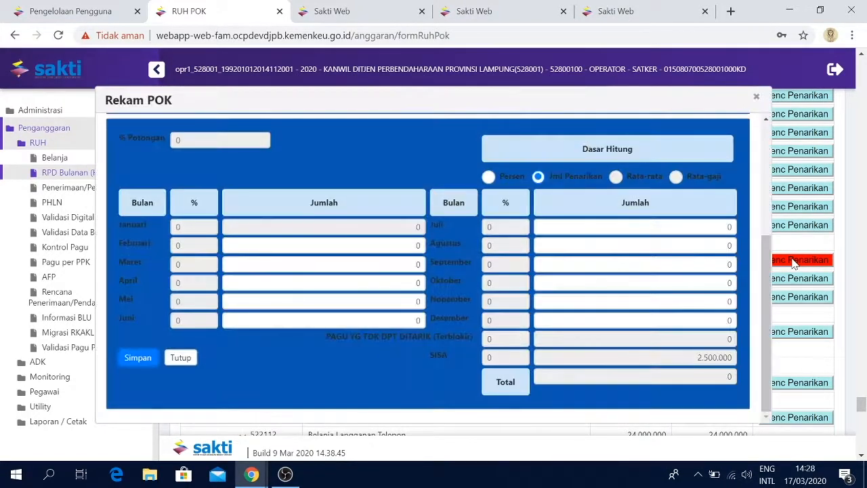
double_click(728, 264)
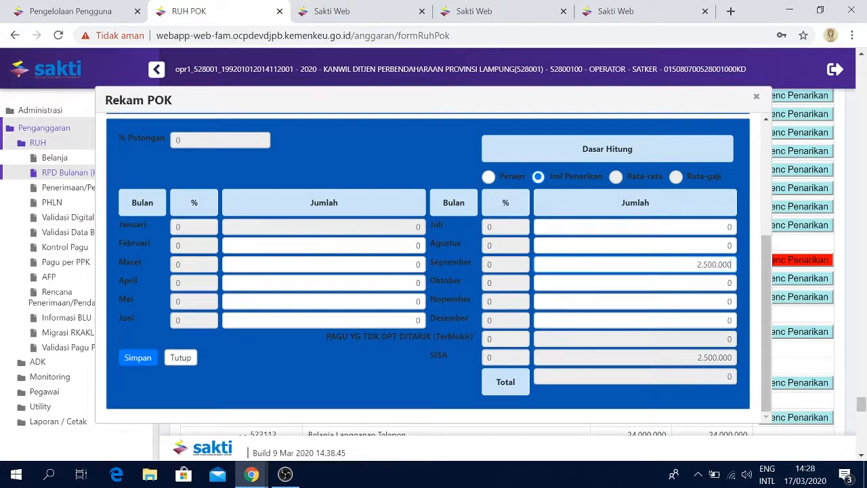
key(Tab)
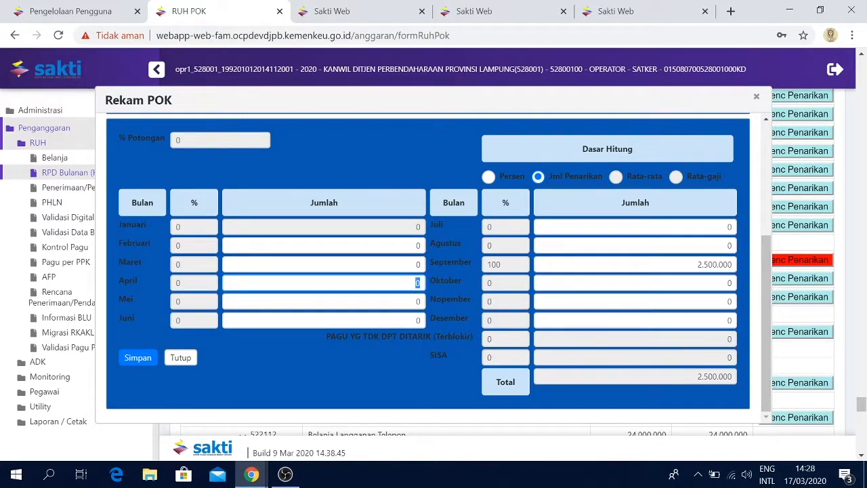
click(133, 356)
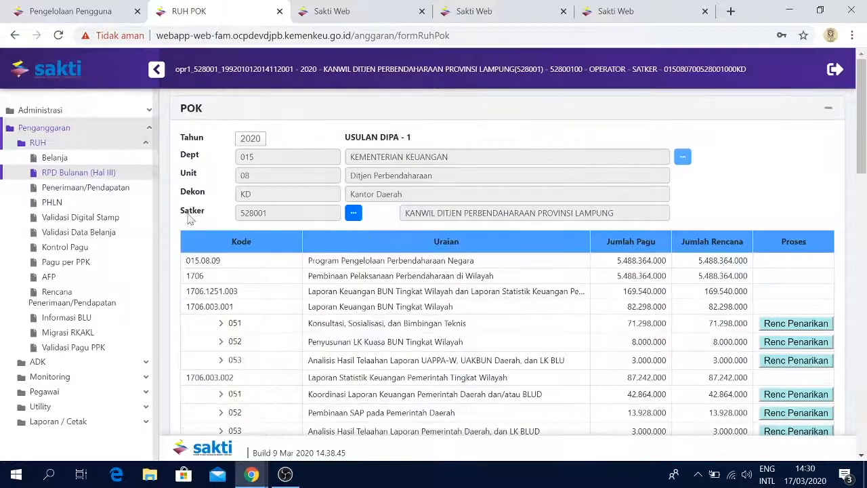
Display all POK rows and scroll through the budget list
scroll(168, 241, down, 20)
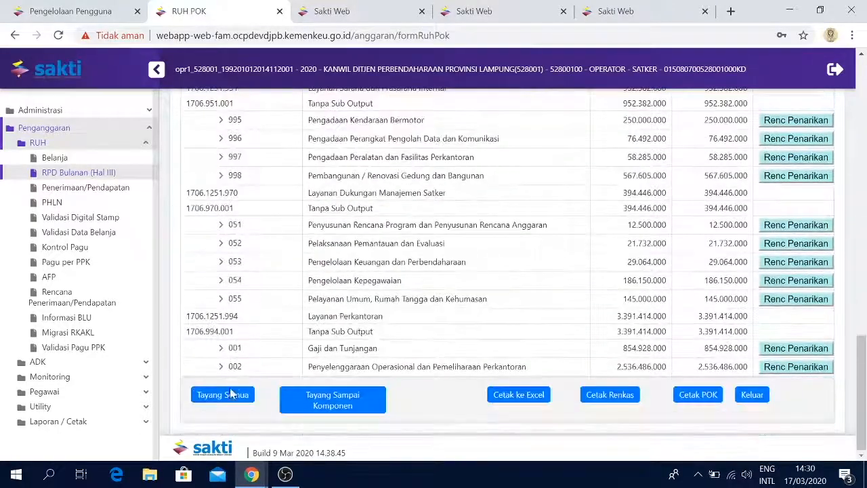
click(229, 394)
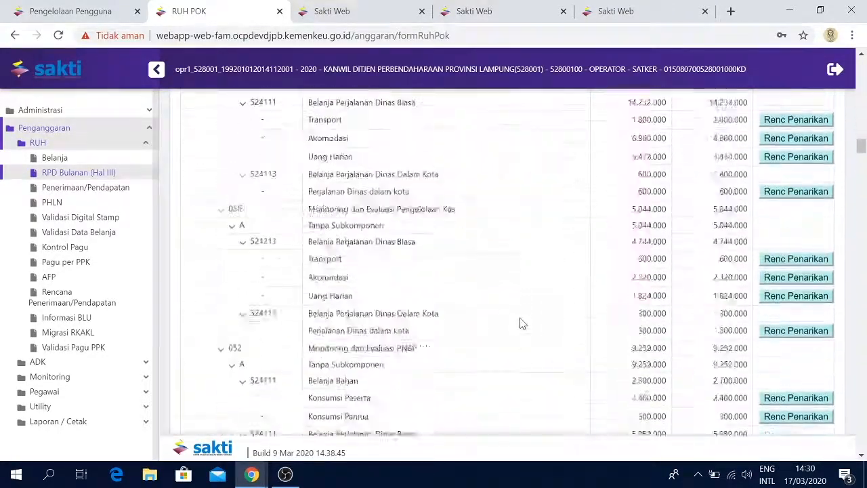
scroll(521, 323, down, 15)
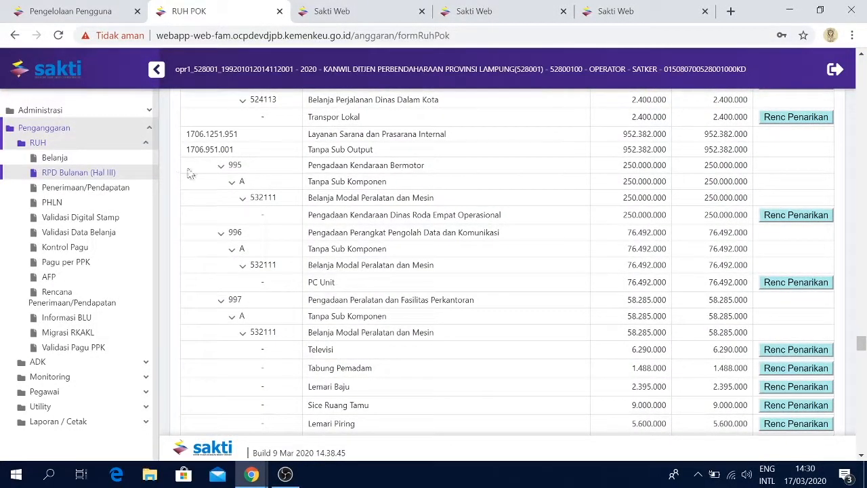
Record a new revenue item under Penerimaan/Pendapatan with activity 1698 and account 423154
click(90, 195)
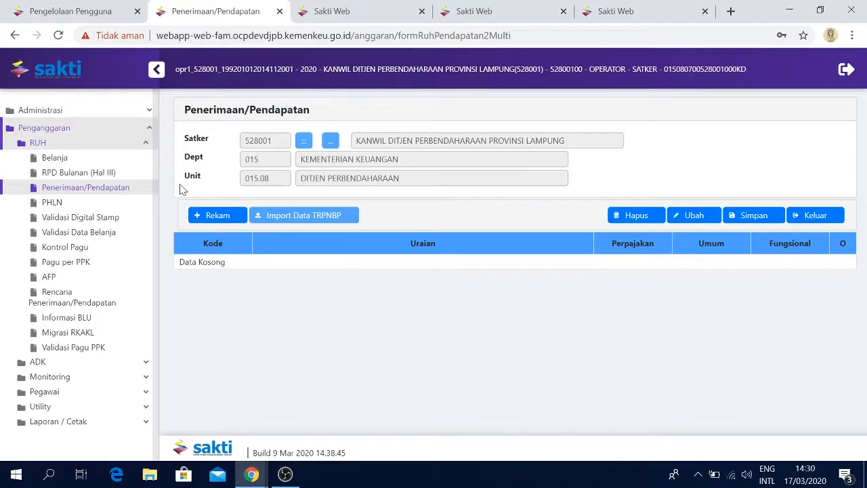
click(217, 215)
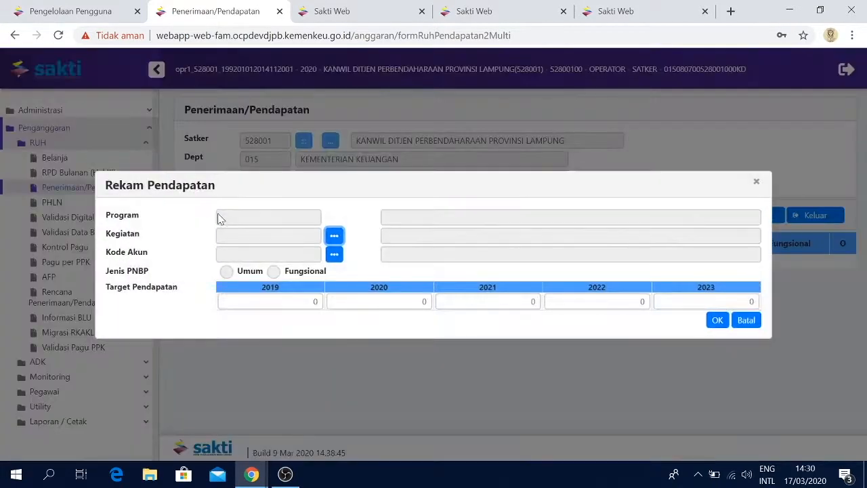
click(333, 237)
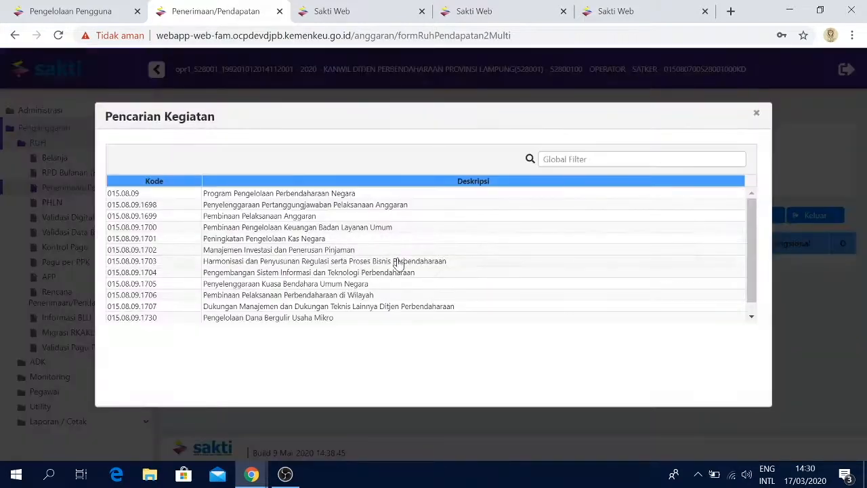
scroll(387, 262, down, 1)
scroll(388, 264, up, 1)
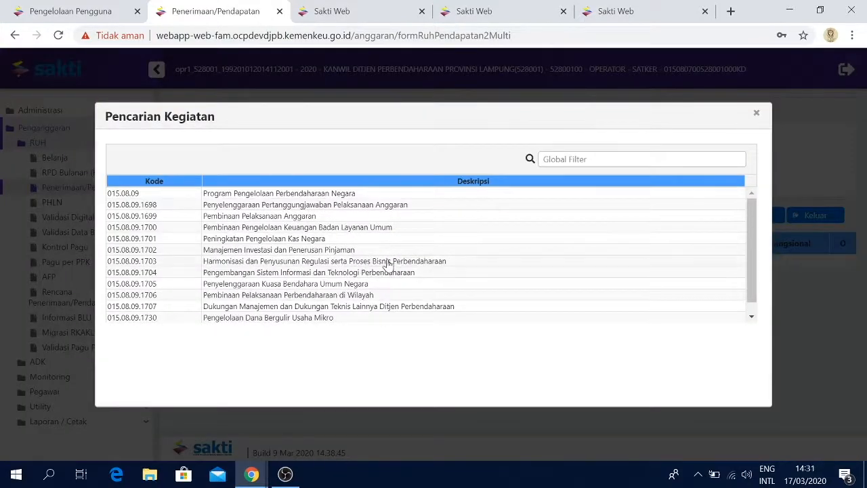
click(365, 205)
click(332, 248)
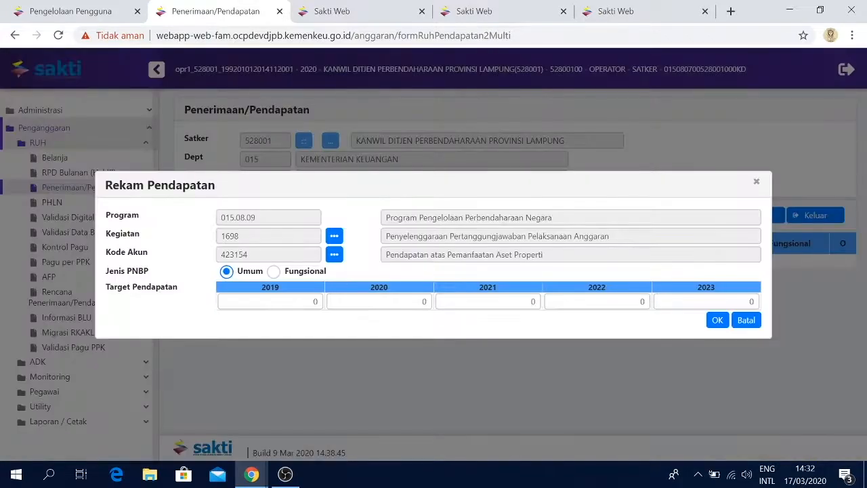
double_click(314, 301)
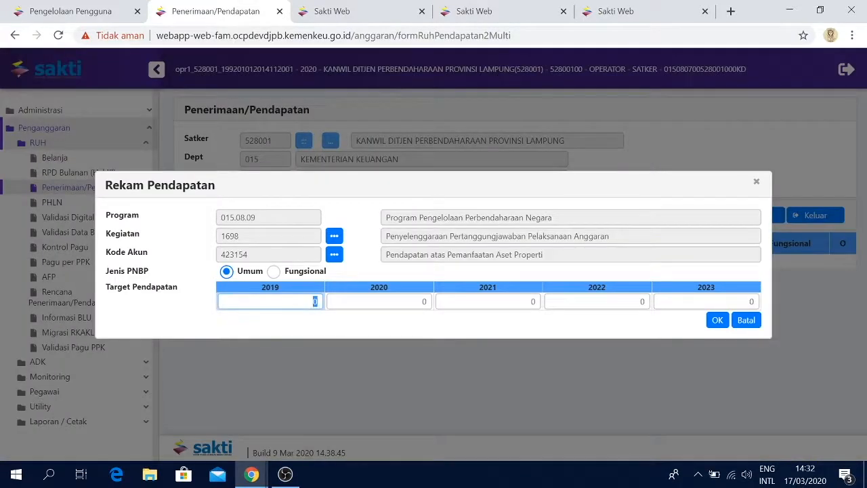
Set the PNBP type to Fungsional, enter 100.000 targets for 2019 through 2023, and save the revenue data
click(275, 273)
click(306, 303)
double_click(315, 302)
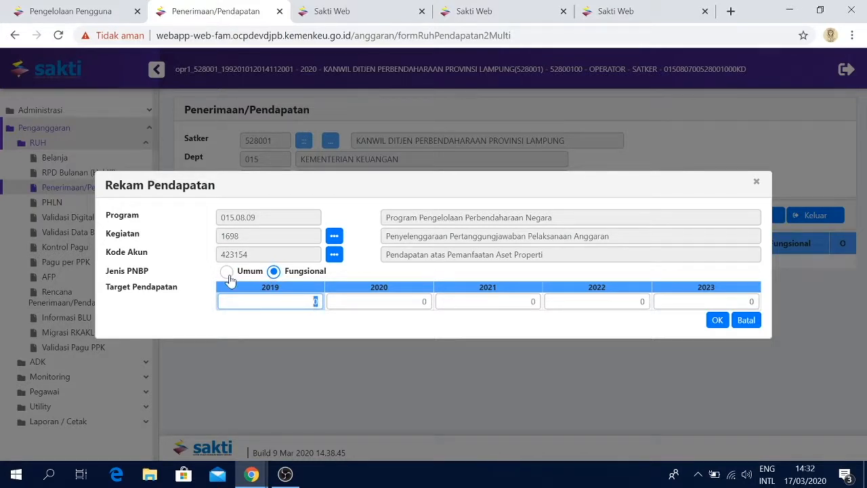
text(100000)
key(Tab)
text(100000)
key(Tab)
text(100000)
key(Tab)
text(1)
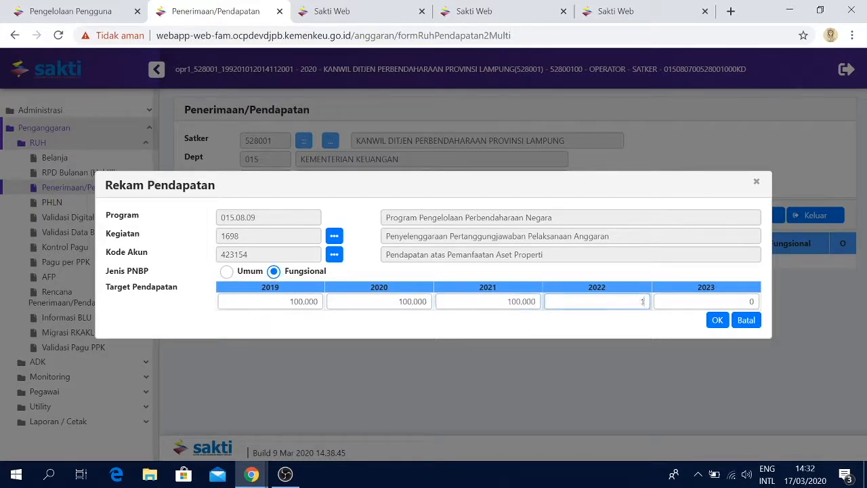
text(00000)
key(Tab)
text(100.000)
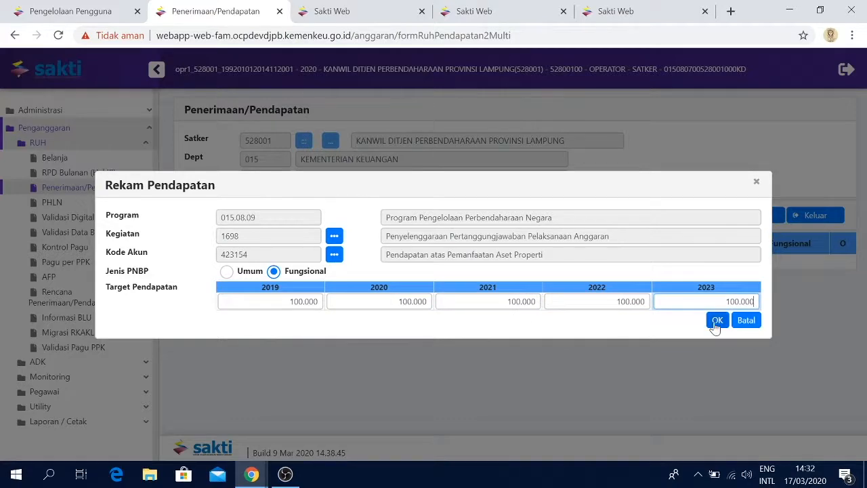
click(715, 321)
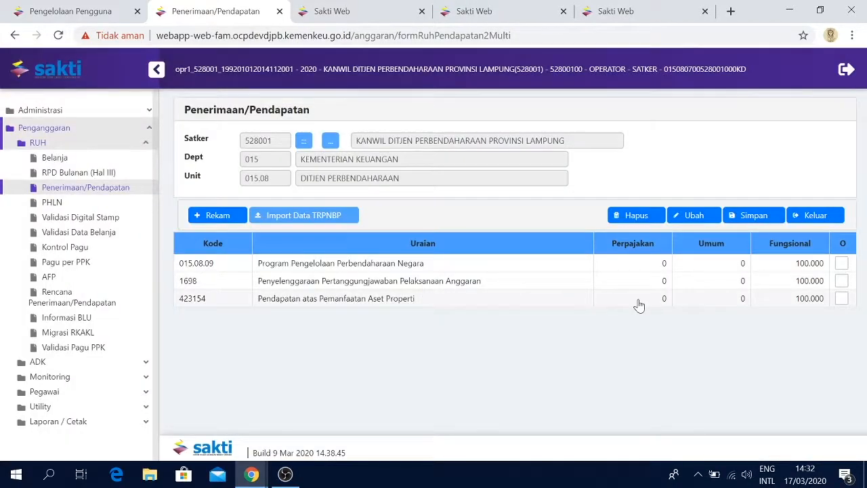
click(777, 222)
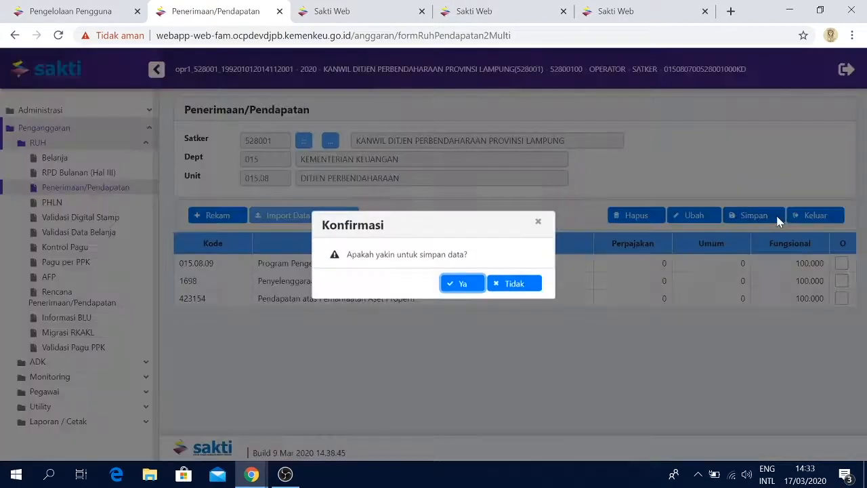
click(461, 284)
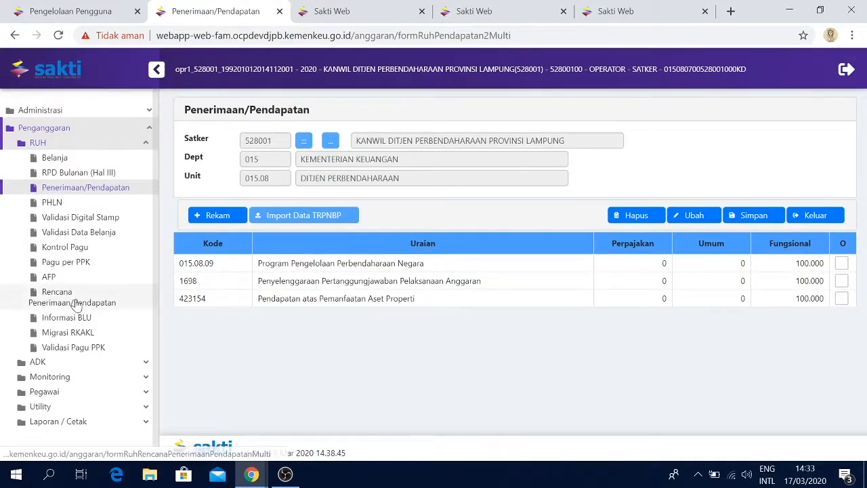
Edit the PNBP revenue plan for account 423154 in Rencana Penerimaan/Pendapatan with 100.000 in January and save it
click(117, 301)
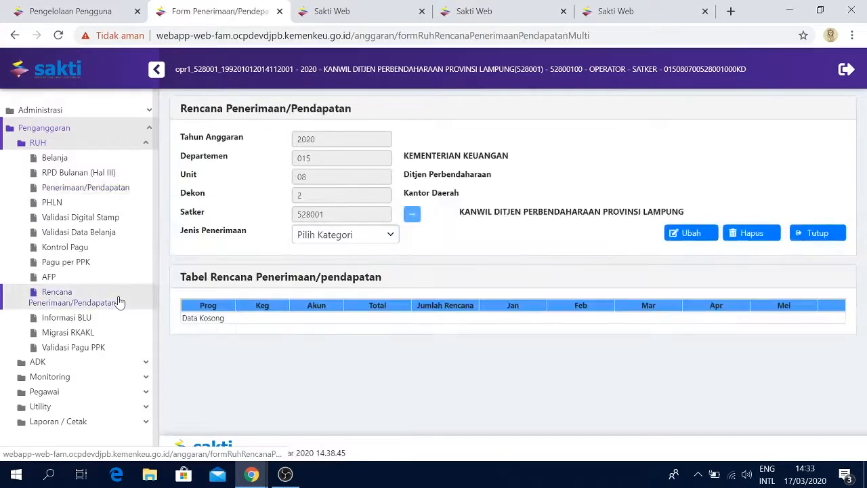
click(387, 235)
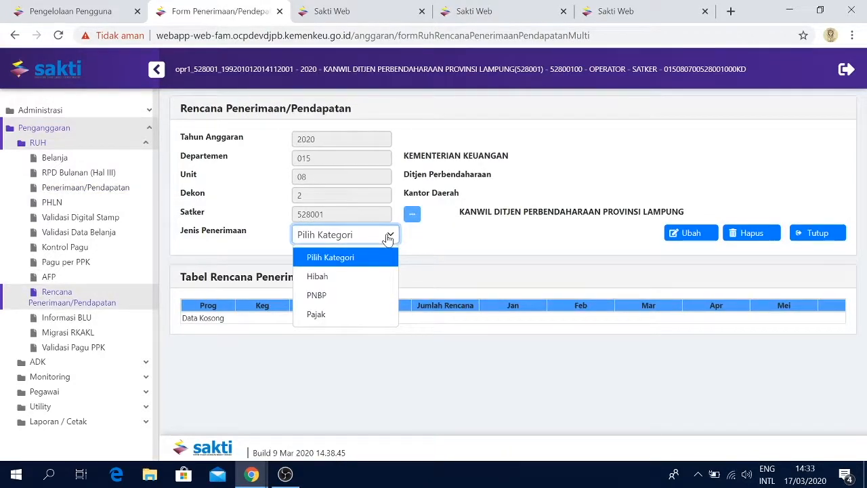
click(350, 295)
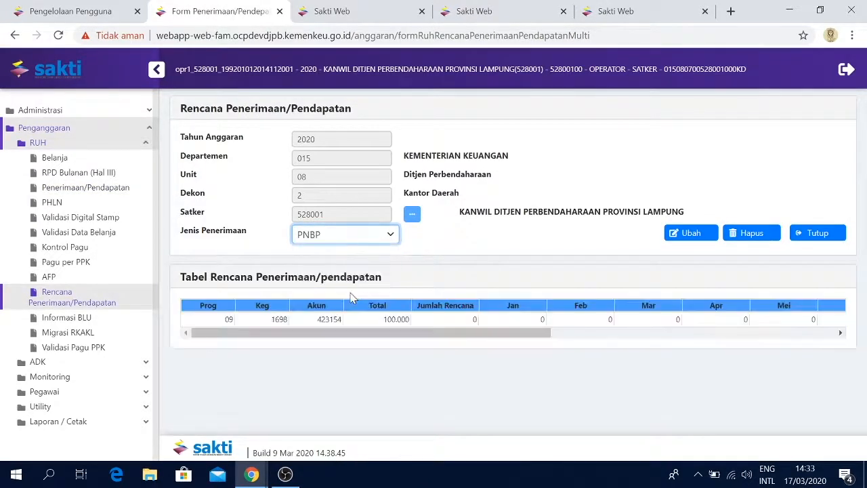
drag(402, 332, 344, 354)
click(346, 319)
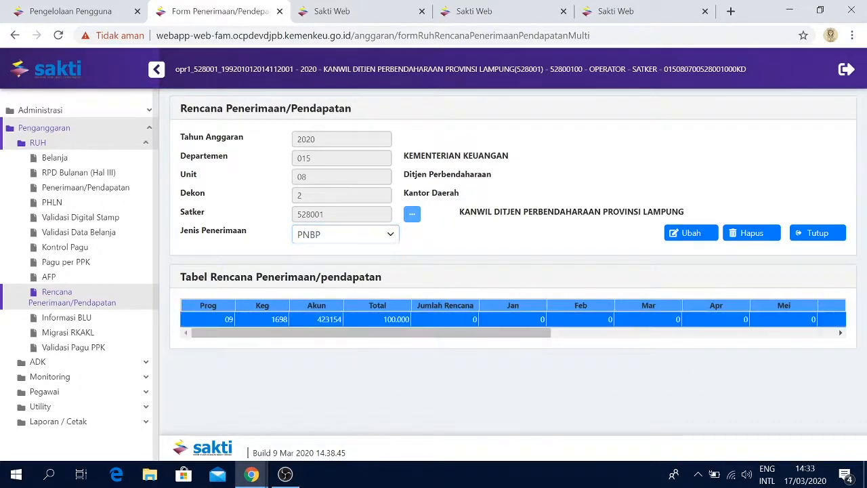
click(700, 233)
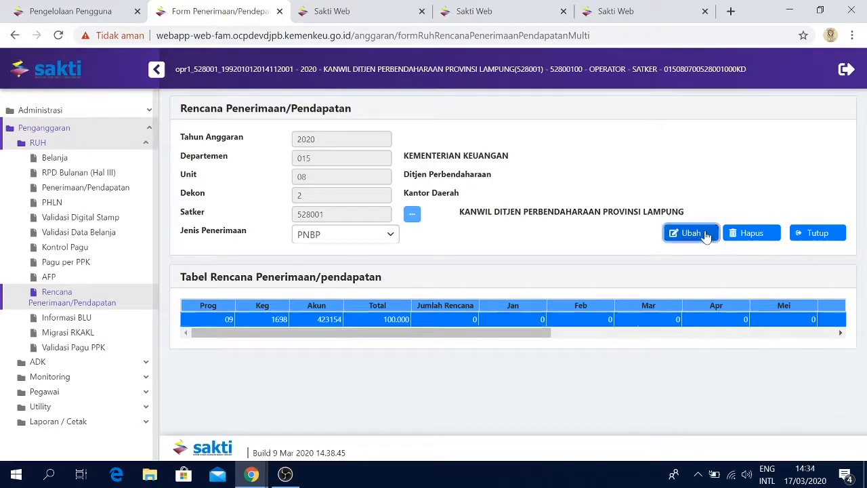
text(100.000)
key(Tab)
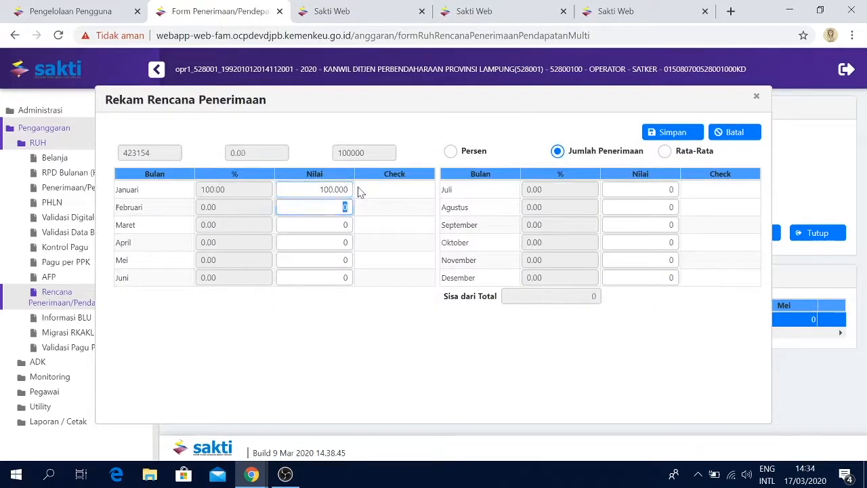
click(670, 132)
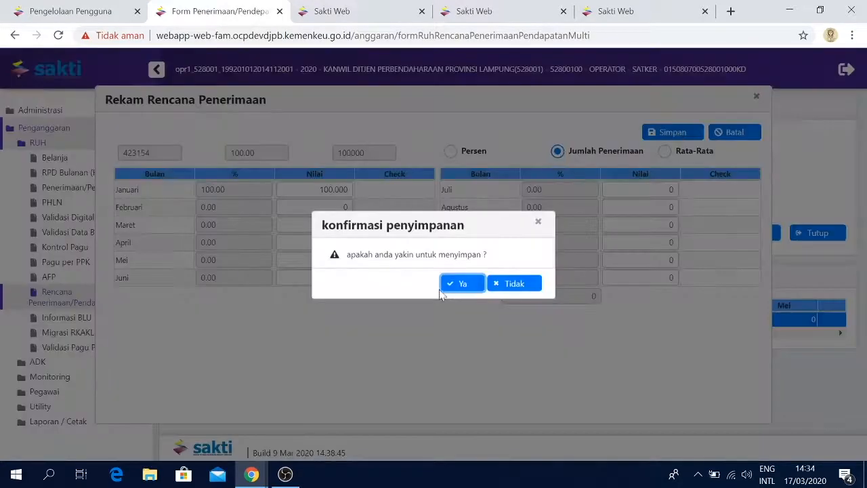
click(464, 283)
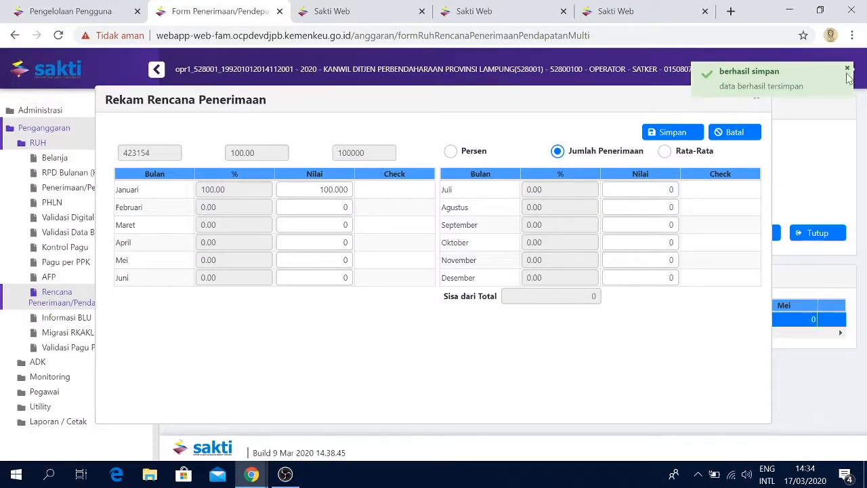
click(756, 98)
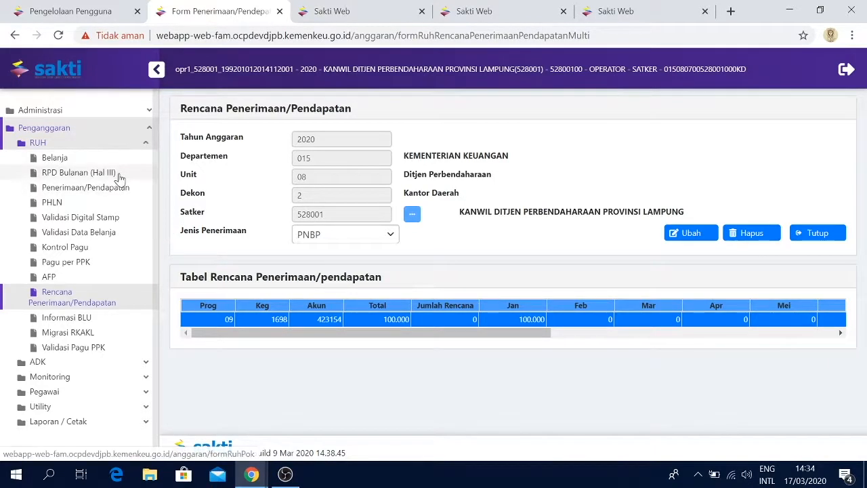
Validate the spending data for satker 528001 in Validasi Data Belanja
click(106, 234)
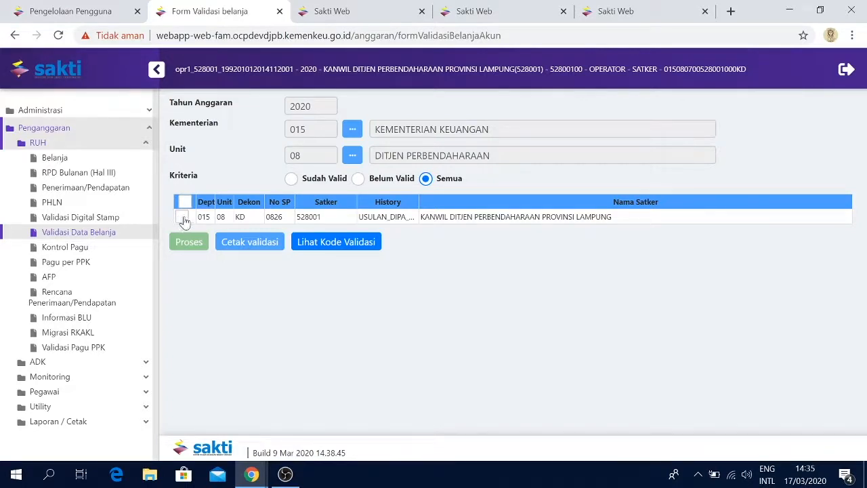
click(182, 217)
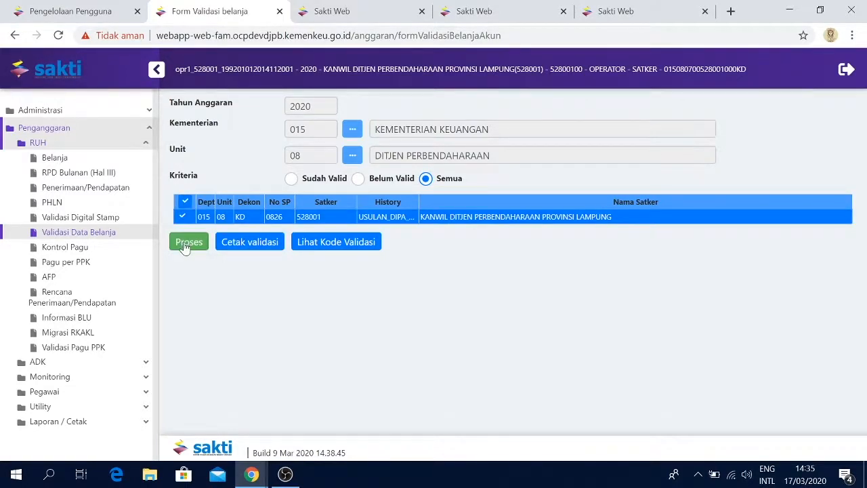
click(185, 244)
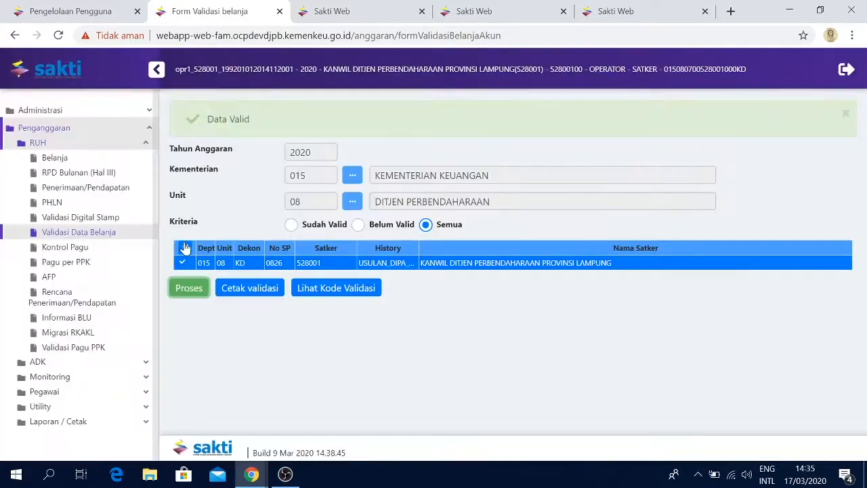
click(228, 212)
drag(207, 119, 251, 119)
click(251, 119)
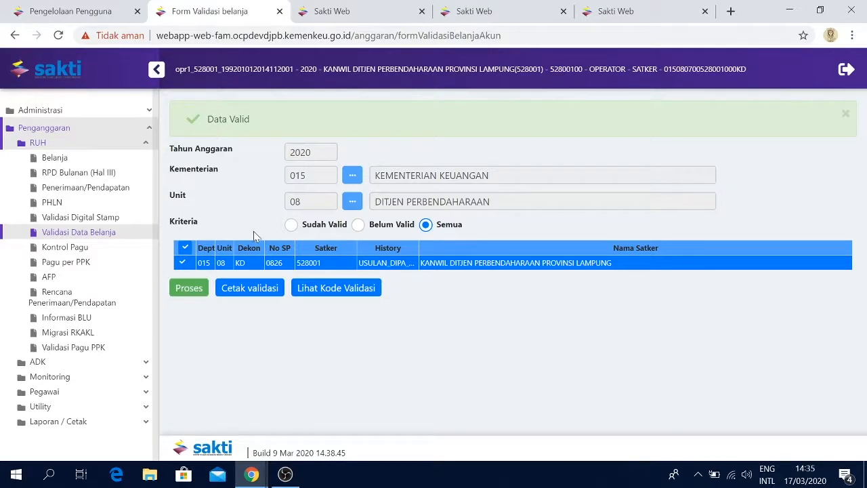
Print the validation result and open the validation code descriptions to review them
click(248, 289)
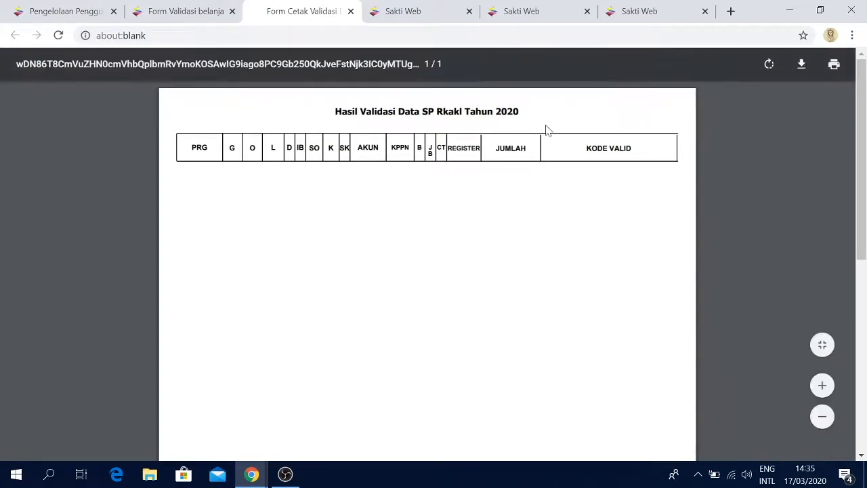
key(ctrl+shift+Tab)
click(340, 298)
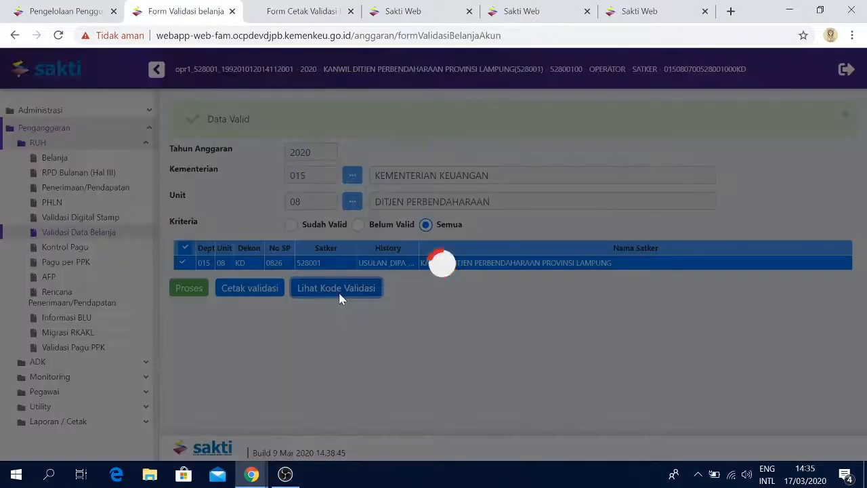
scroll(516, 349, down, 2)
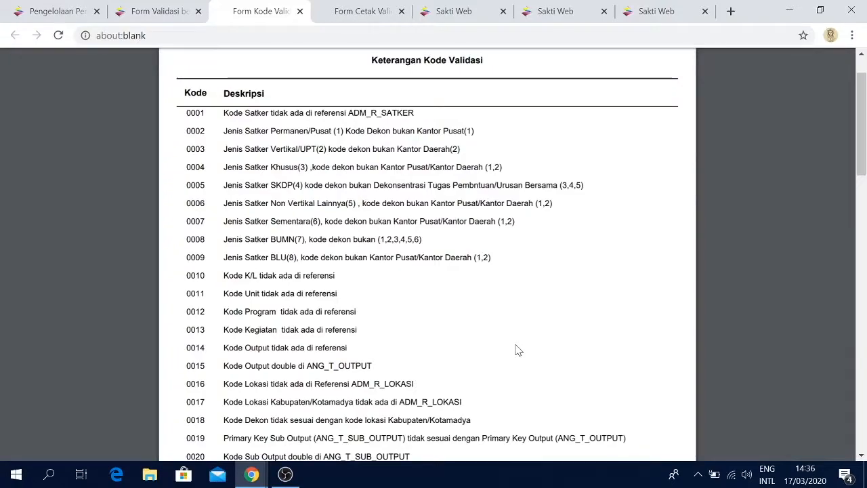
scroll(658, 365, down, 3)
scroll(657, 367, down, 10)
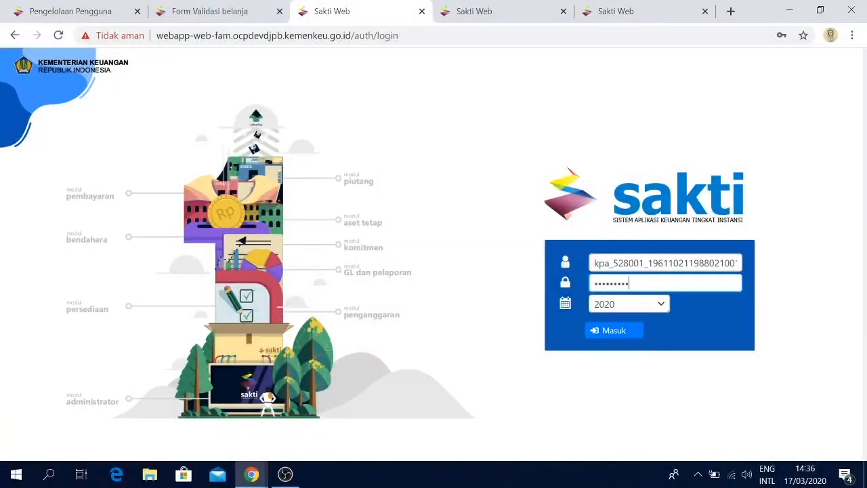
Log in with the account password and open the Monitoring Submit dan Approve Data form
key(ctrl+v)
key(Return)
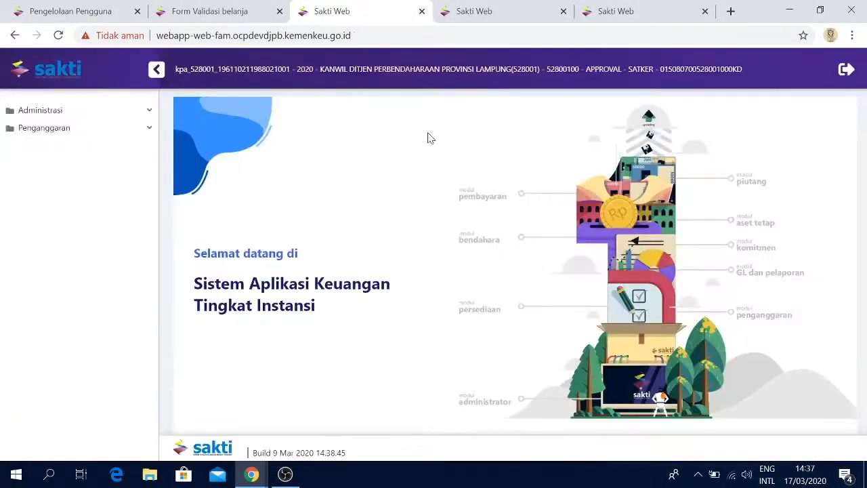
click(130, 129)
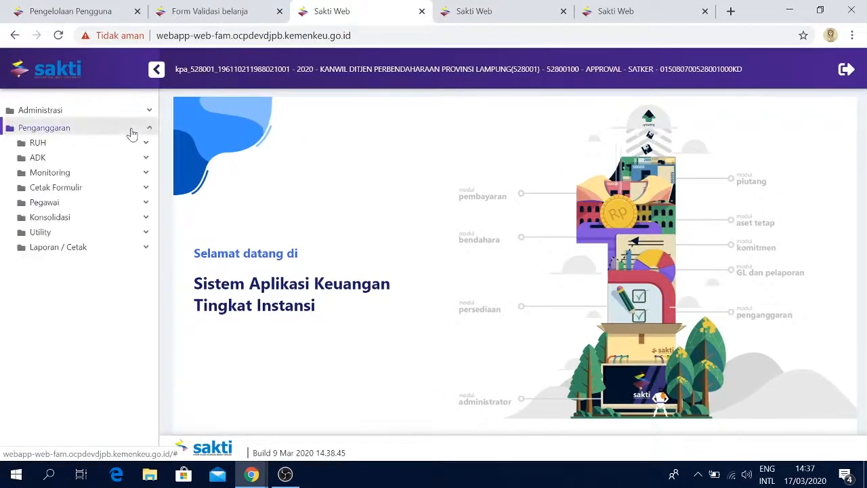
click(119, 174)
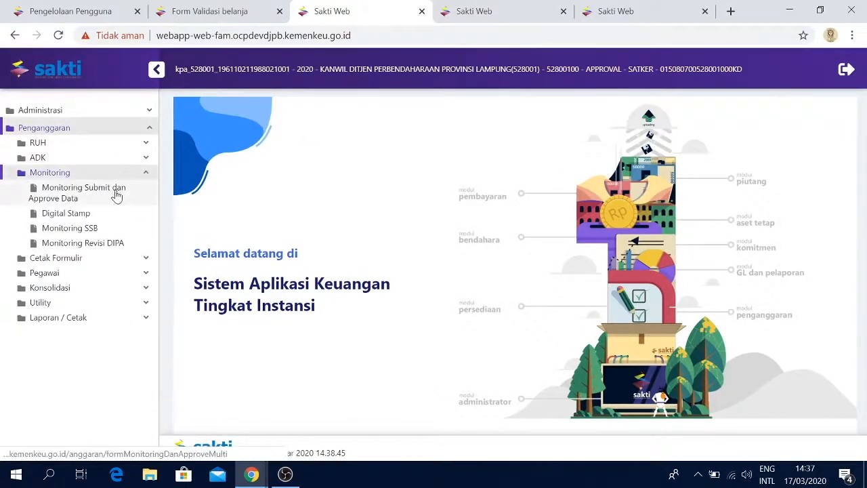
click(139, 198)
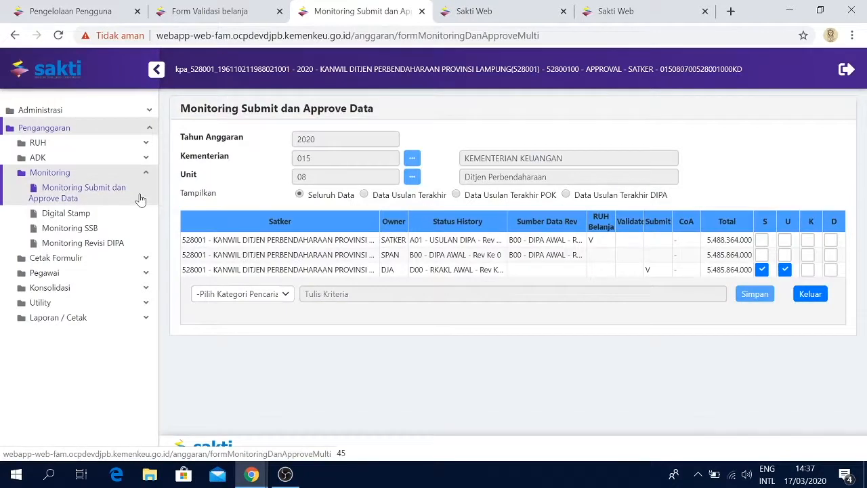
Tick the S box for the SATKER-owned USULAN DIPA revision row and save the change
click(495, 243)
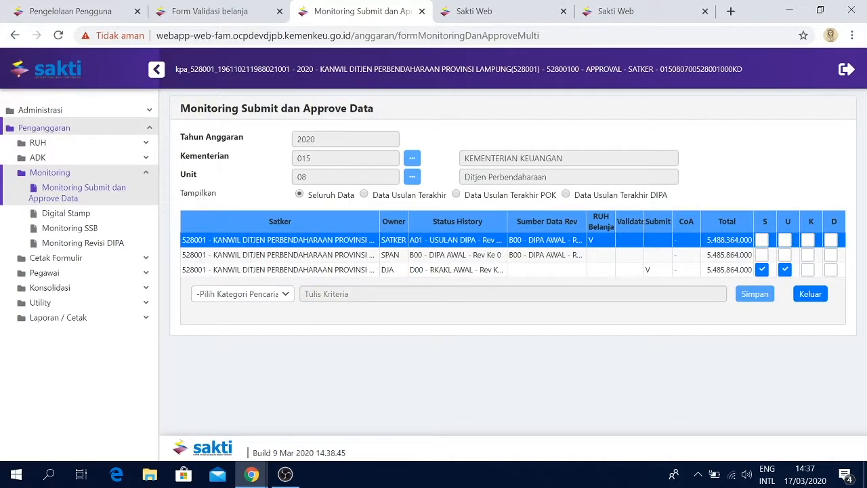
click(761, 239)
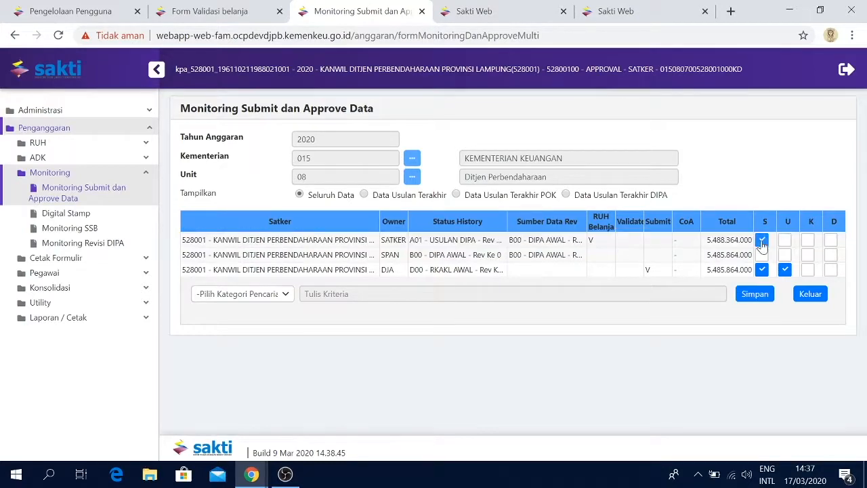
click(752, 294)
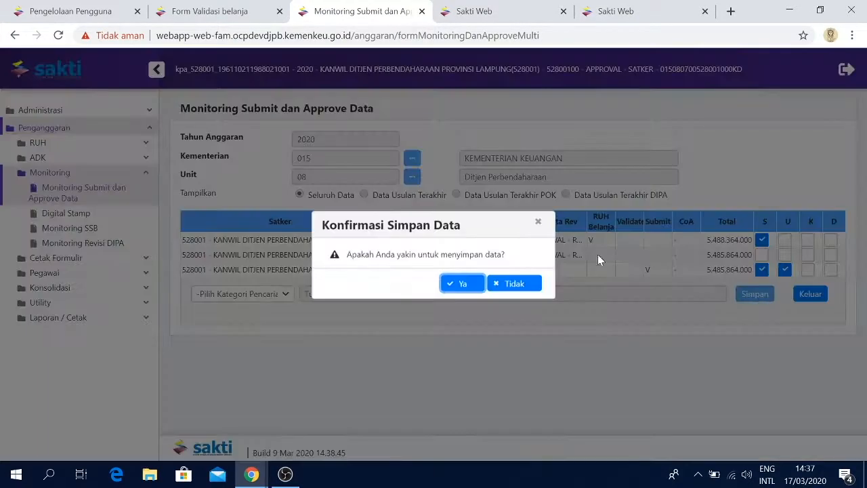
click(465, 283)
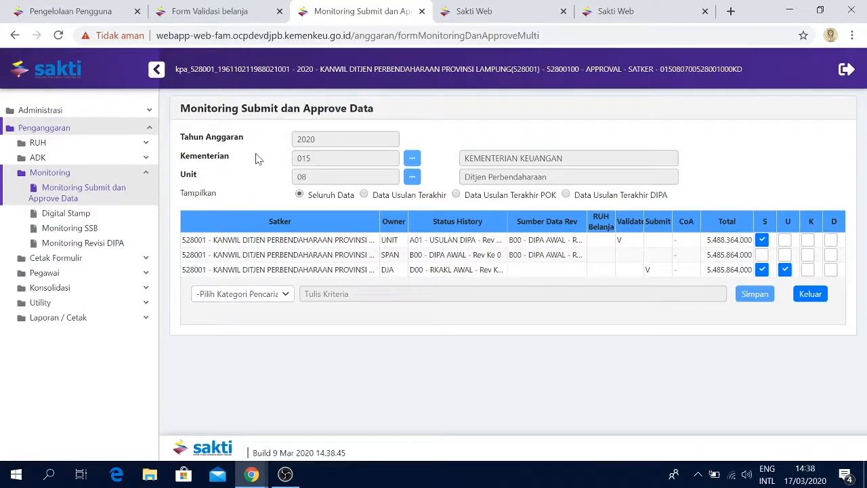
Open the Kirim ADK Ke SPAN form and review its fields
click(130, 159)
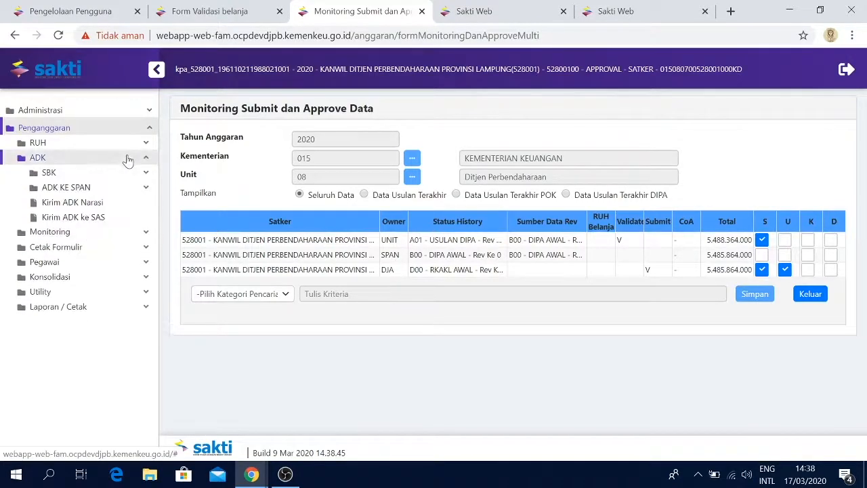
click(104, 192)
click(107, 203)
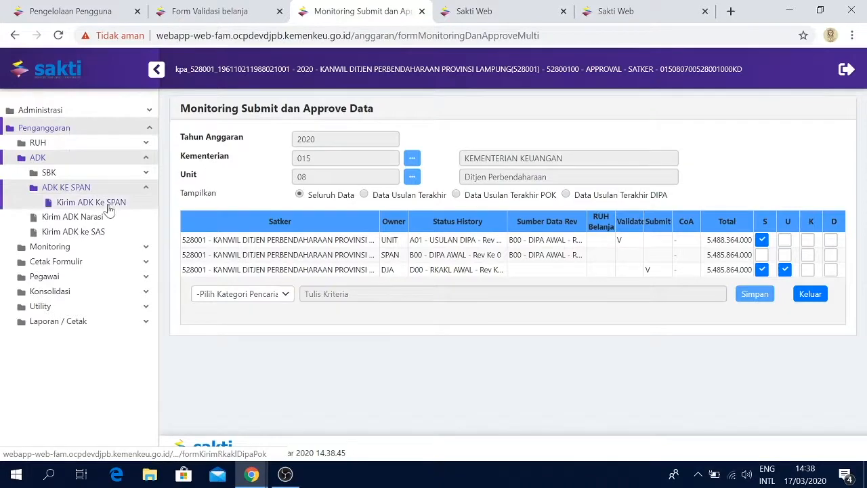
scroll(203, 239, down, 1)
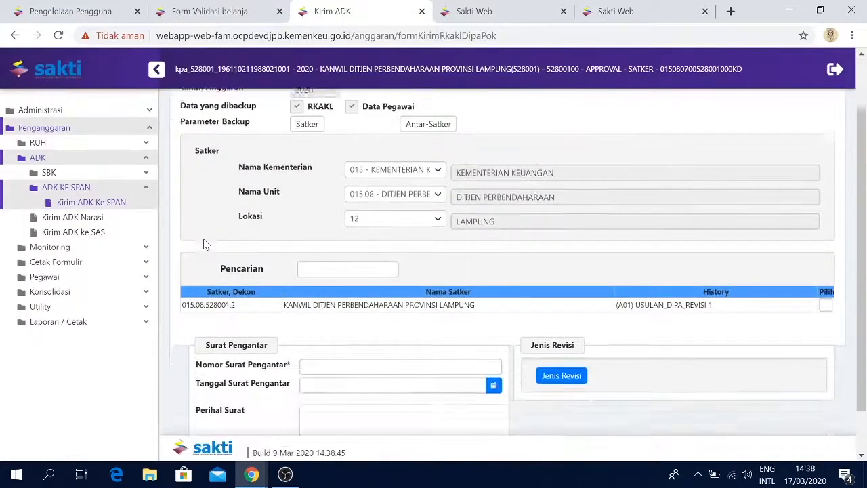
scroll(203, 240, up, 1)
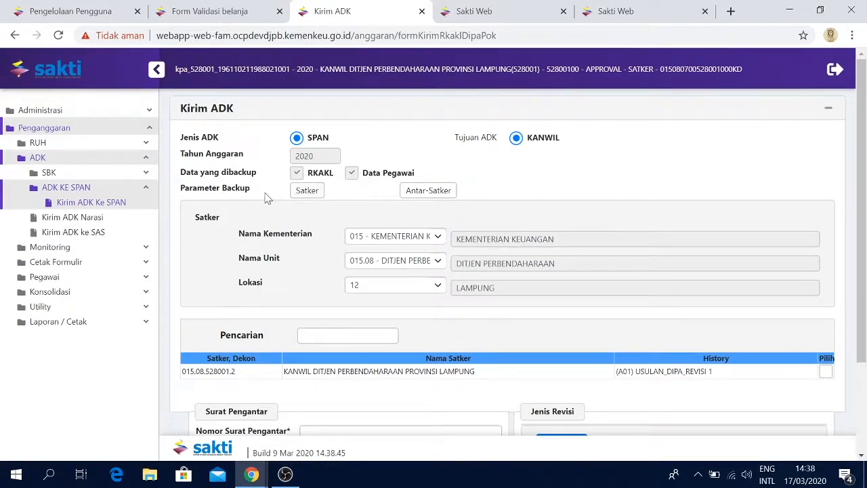
Choose the Satker backup parameter and select satker 015.08.528001.2 for sending
click(308, 192)
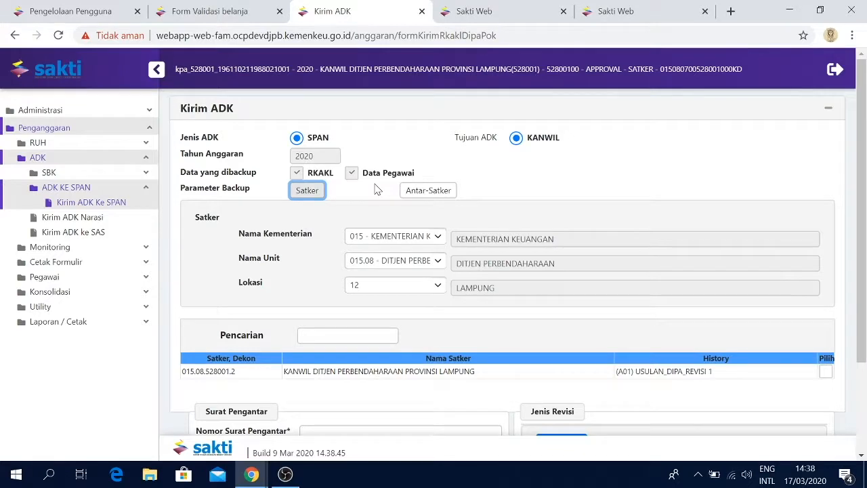
click(423, 190)
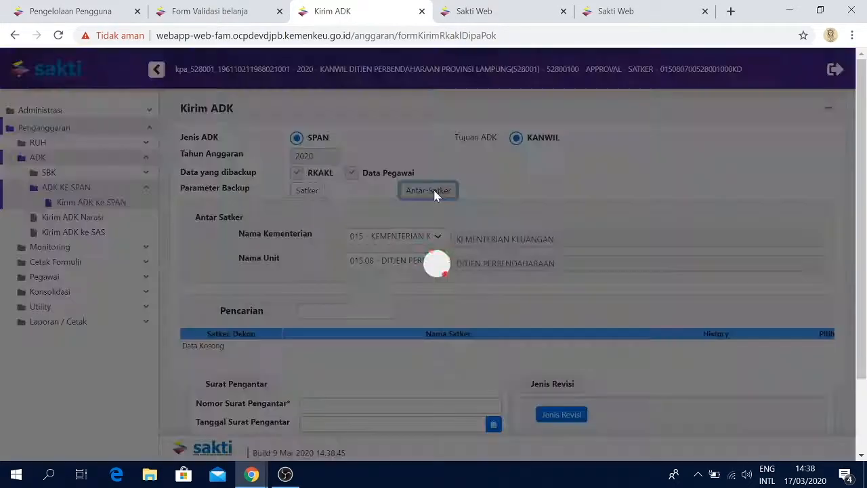
click(309, 191)
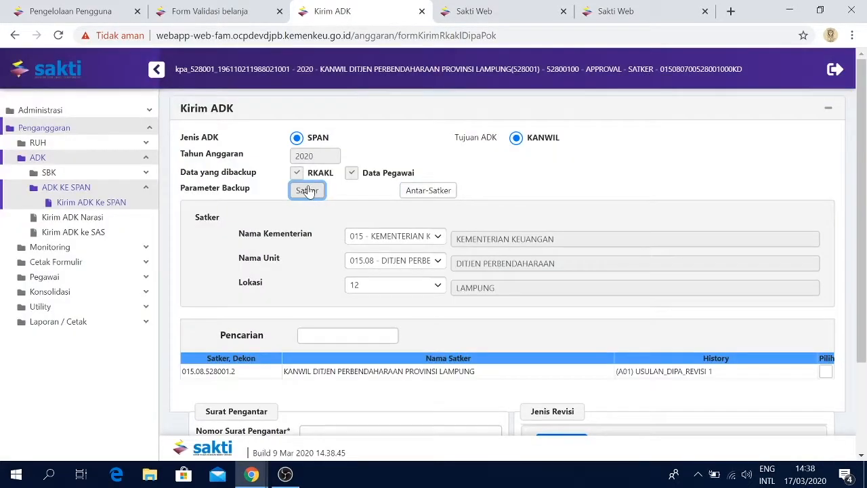
scroll(323, 228, down, 1)
scroll(323, 227, down, 1)
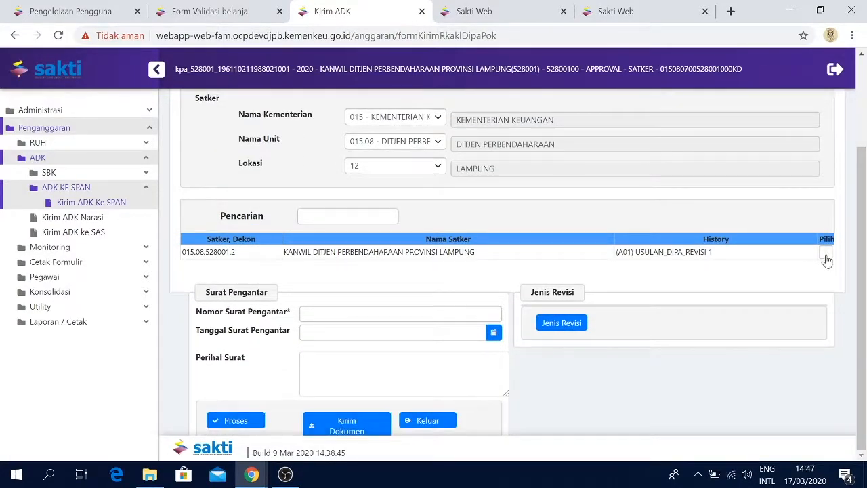
click(825, 252)
Add revision types 102, 106 and 201 to the Jenis Revisi list
click(568, 325)
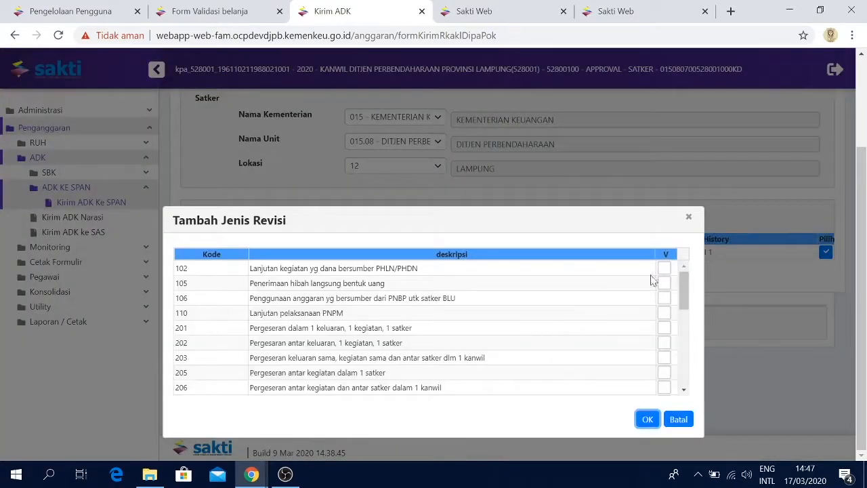
click(664, 268)
click(663, 297)
click(664, 327)
click(646, 419)
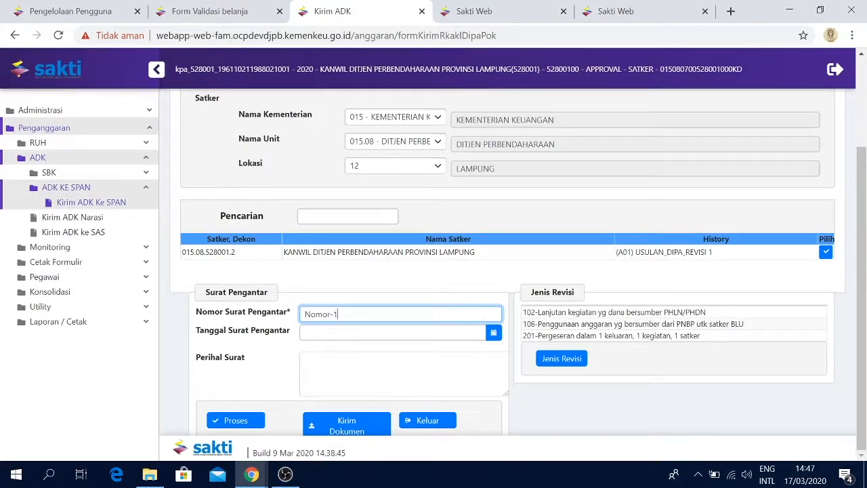
Set the cover letter date to 03/17/2020 and subject to Perihal Usulan Revisi Kanwil DJPb, then process the ADK
click(386, 331)
click(357, 241)
click(379, 369)
text(Per)
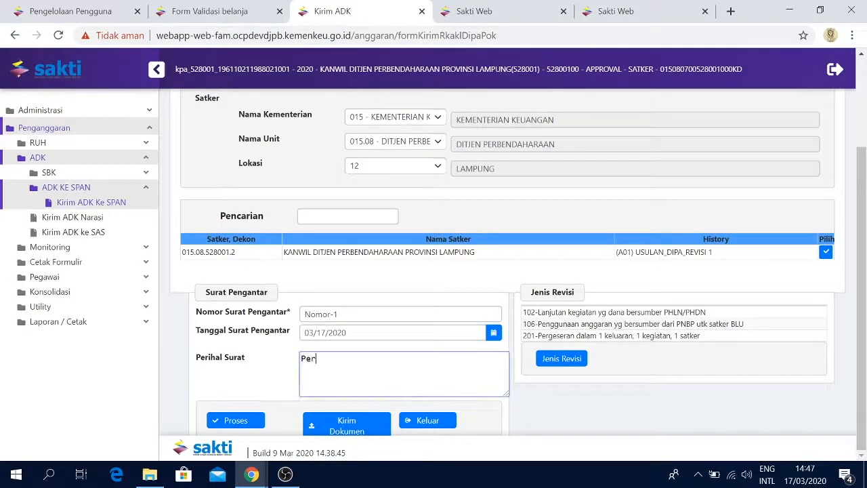
text(ihal Usulan Revisi Kanwil DJPb)
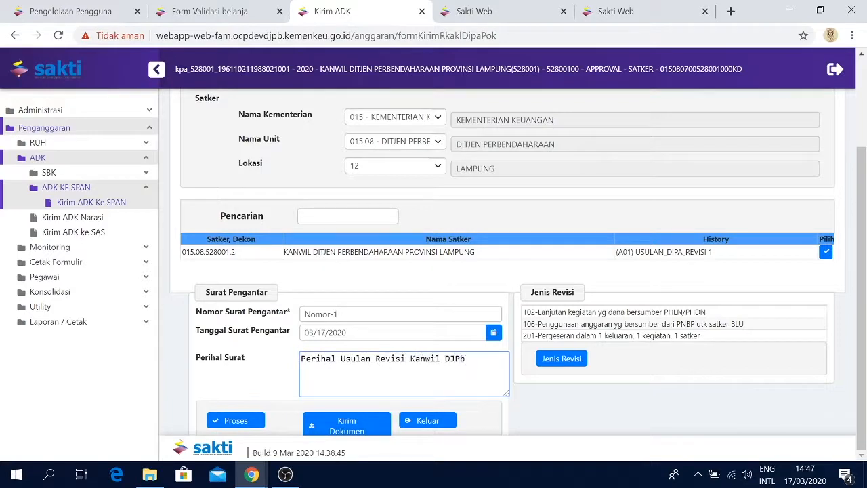
click(247, 420)
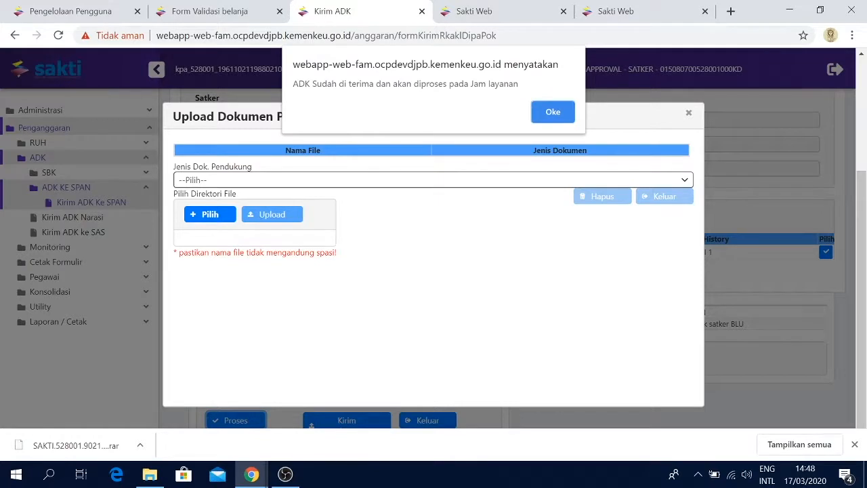
click(552, 114)
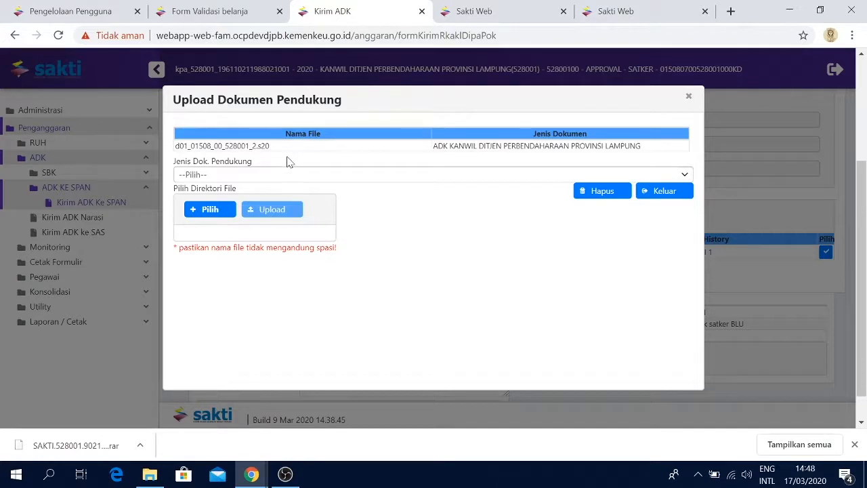
Upload Surat Pengantar Revisi.pdf as the DOK1-SURAT PENGANTAR REVISI supporting document, replacing the existing one
click(254, 176)
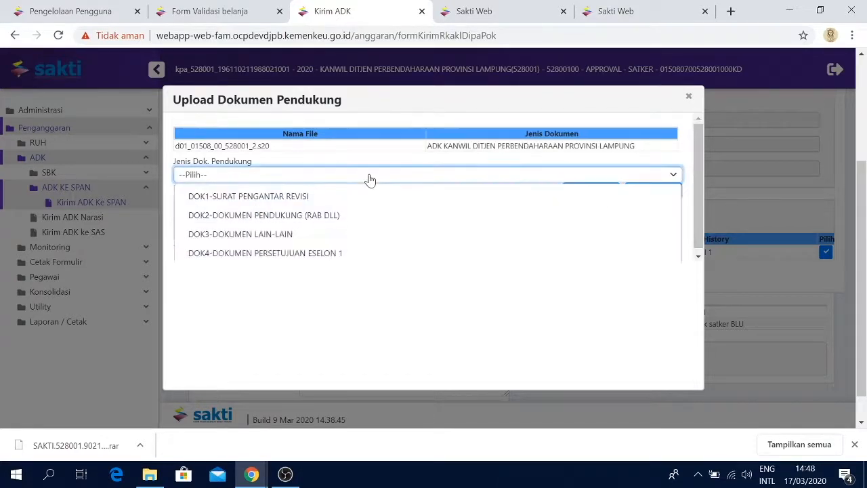
click(292, 200)
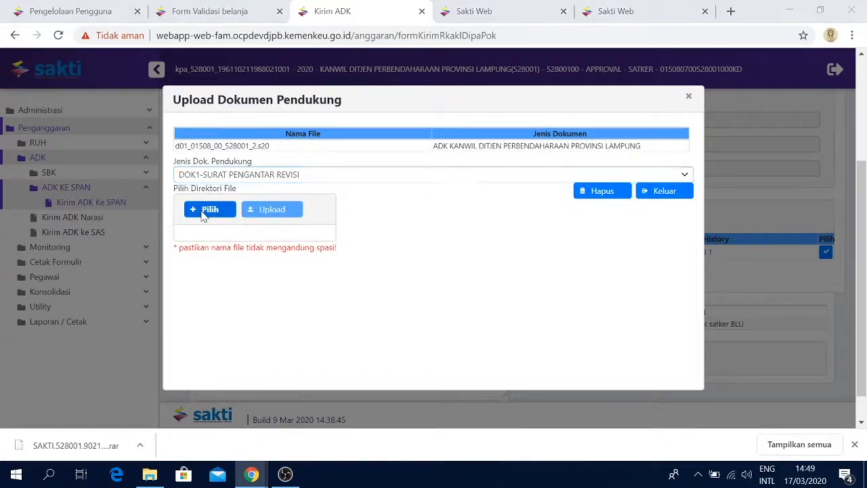
click(201, 214)
click(328, 171)
double_click(328, 170)
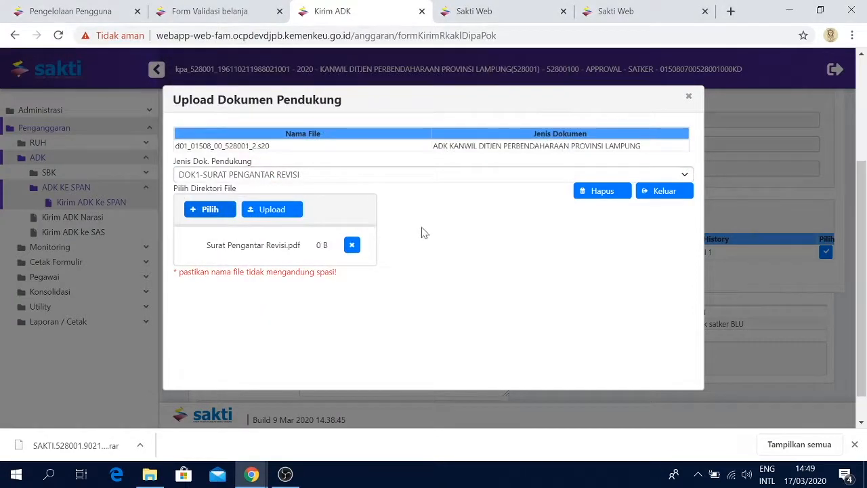
click(290, 211)
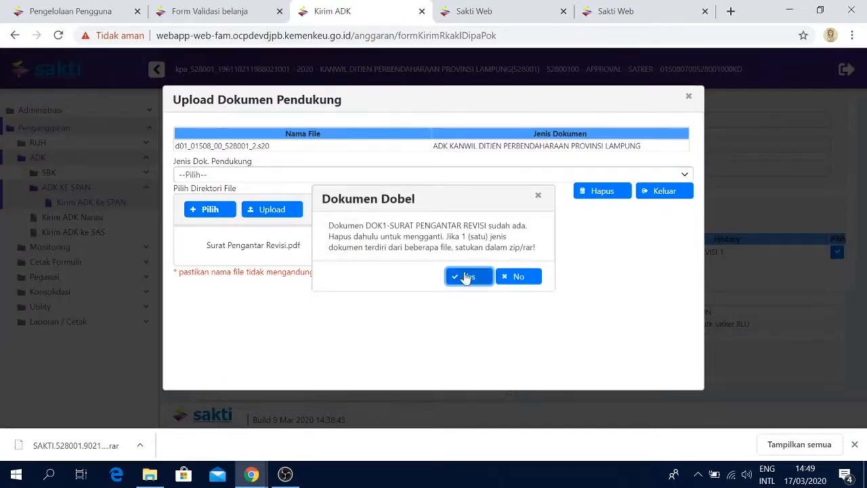
click(466, 277)
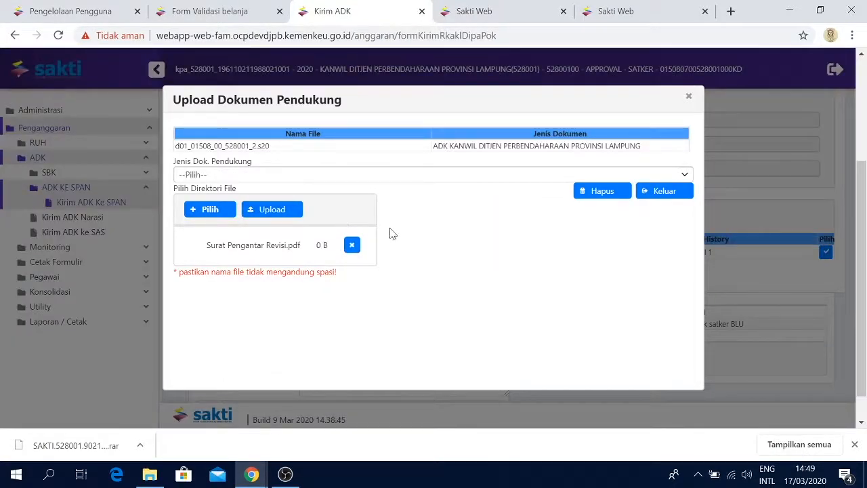